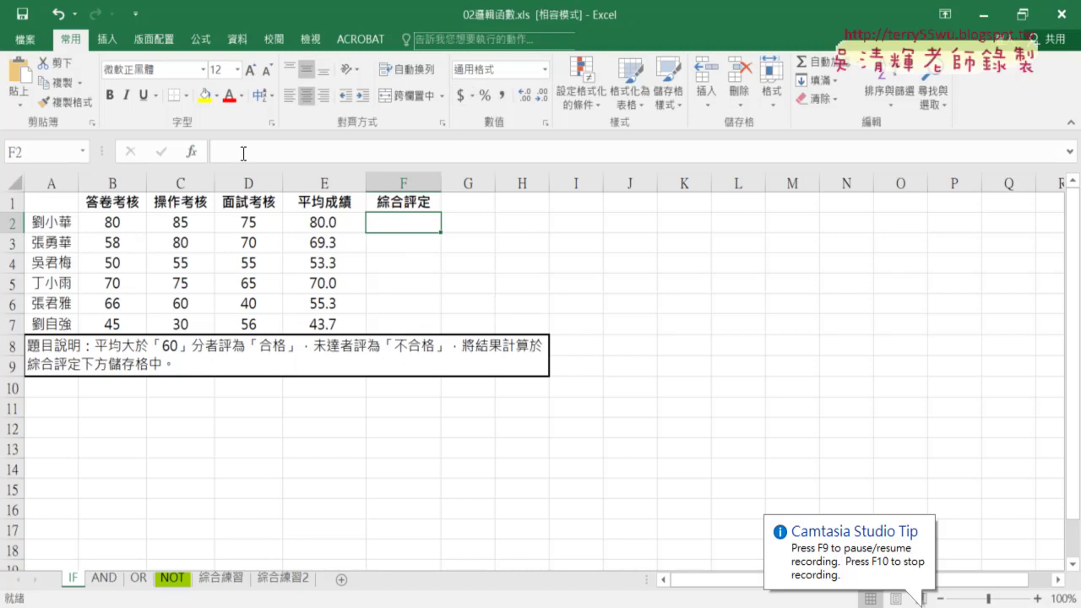
Step: Inspect the average formula in E2 and the result range F2:F7, ending on F2
click(337, 225)
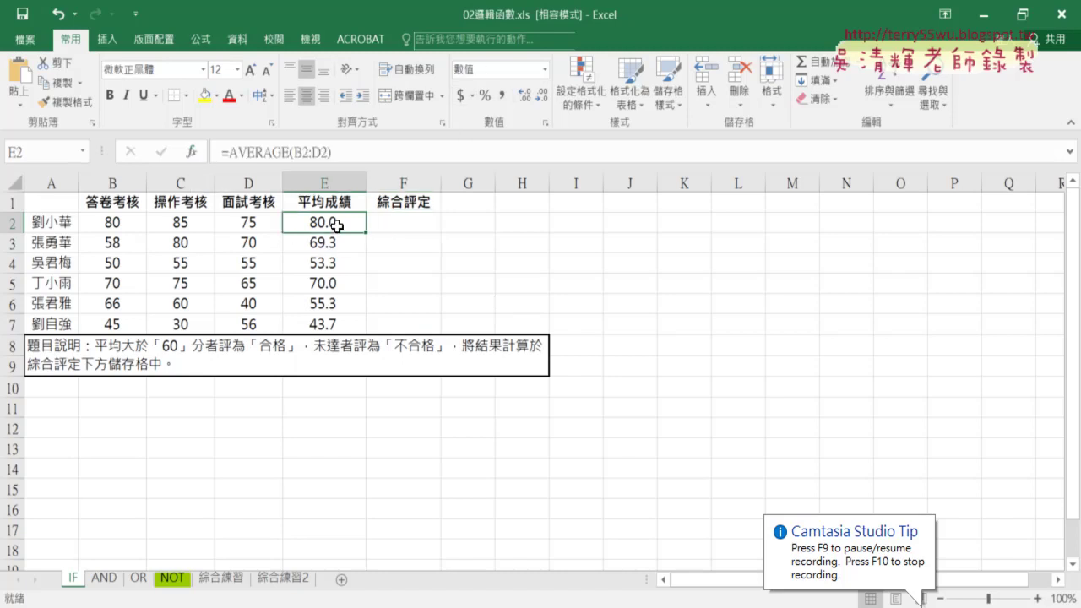
click(410, 222)
click(344, 220)
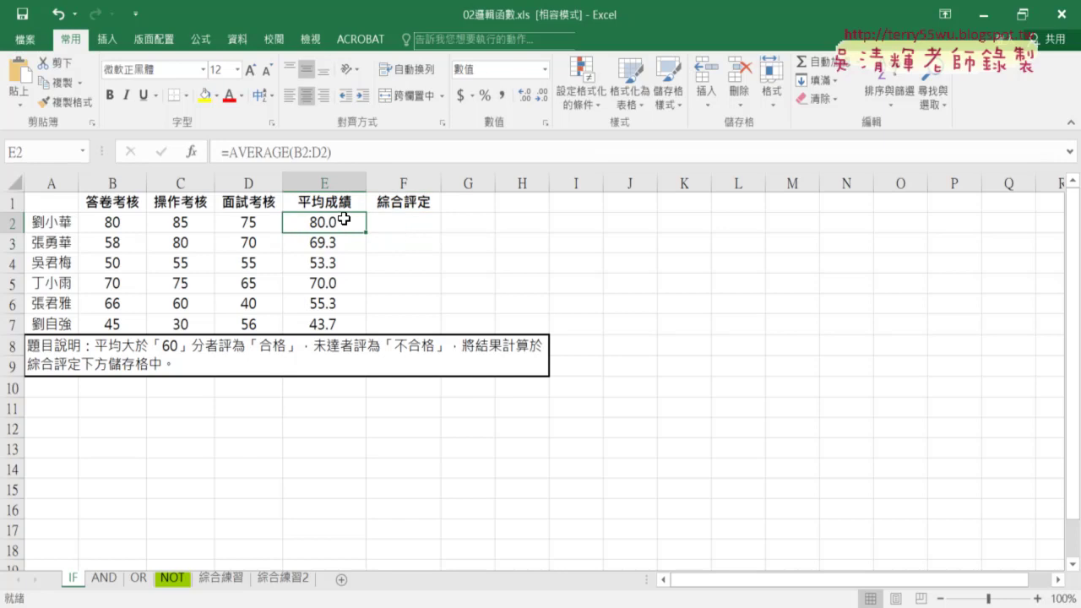
click(398, 226)
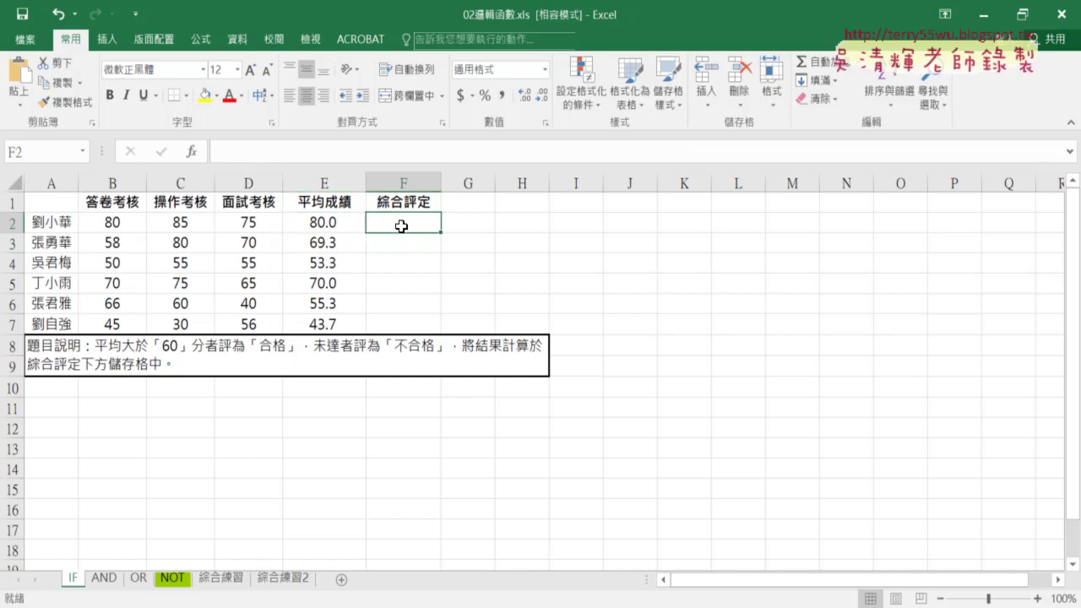
drag(402, 222, 403, 319)
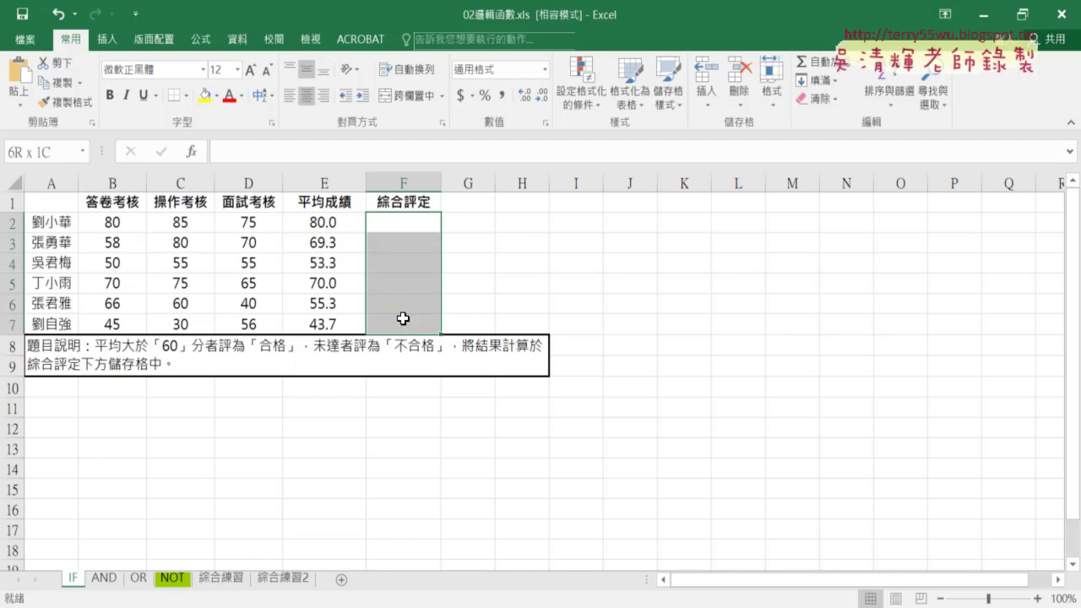
click(404, 218)
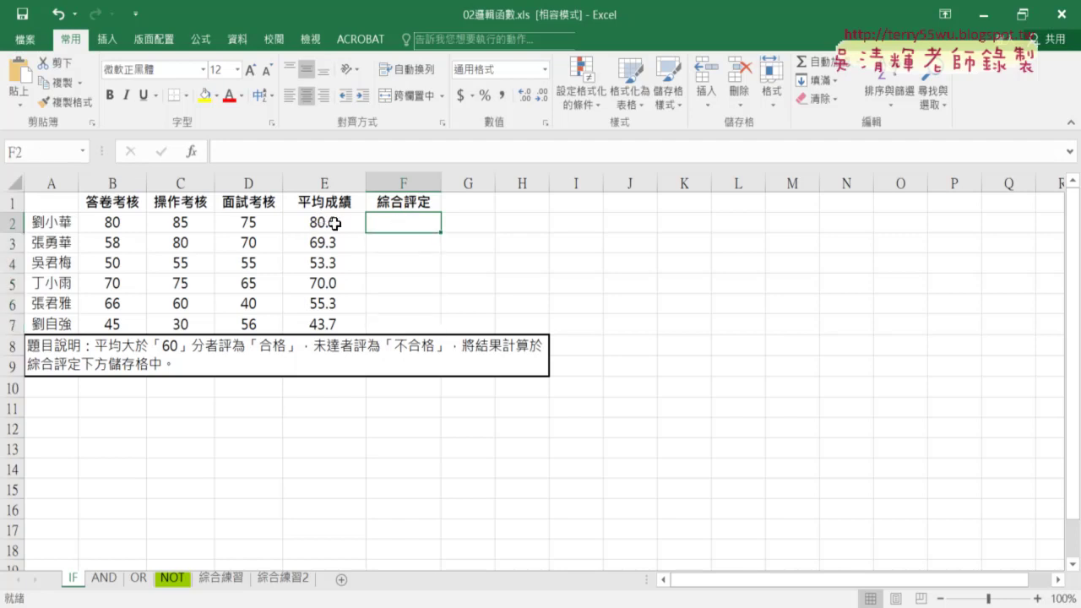
click(333, 224)
click(421, 223)
click(321, 223)
click(393, 225)
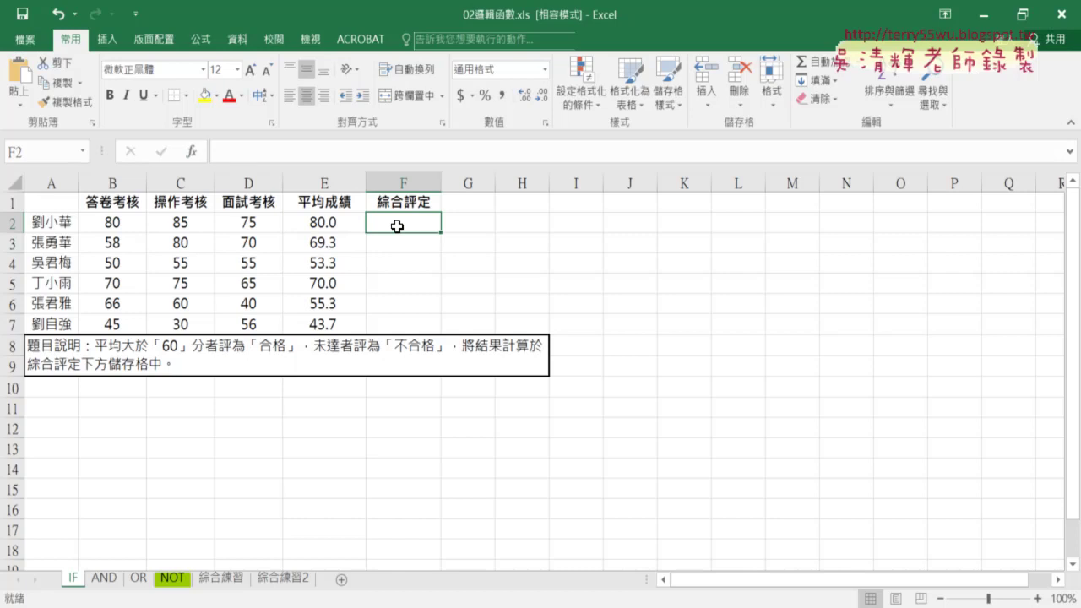
Step: In Insert Function for F2, pick IF from the 邏輯 category
click(192, 152)
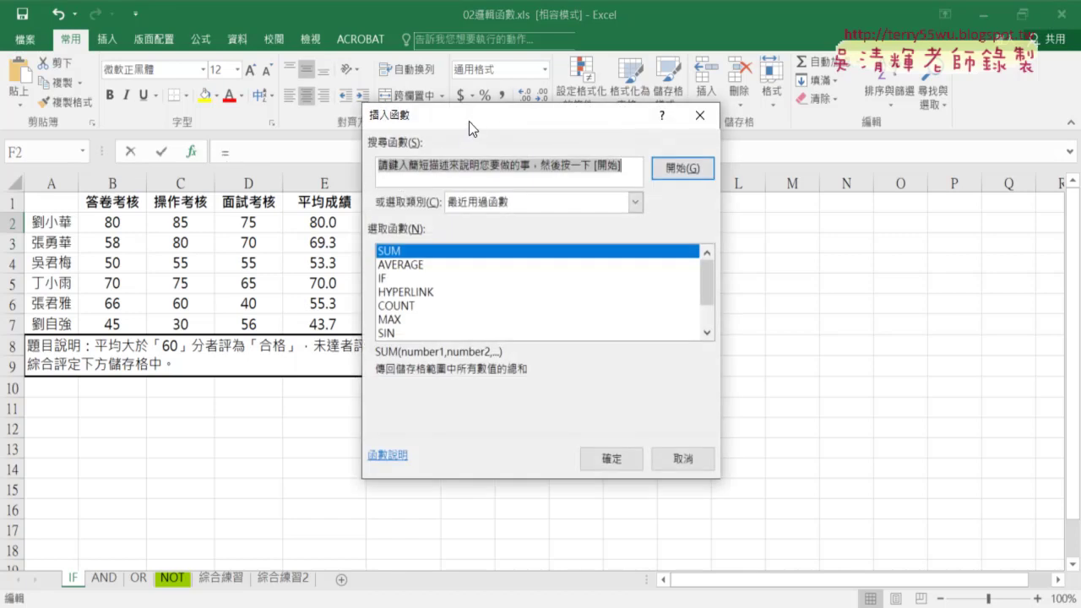
drag(469, 121, 574, 120)
click(589, 201)
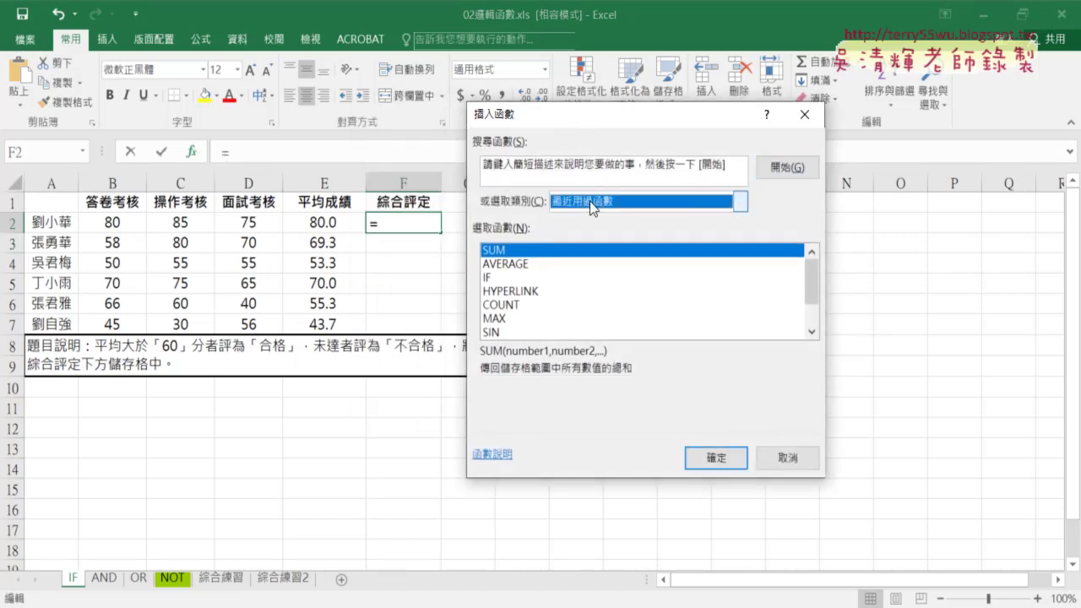
click(590, 201)
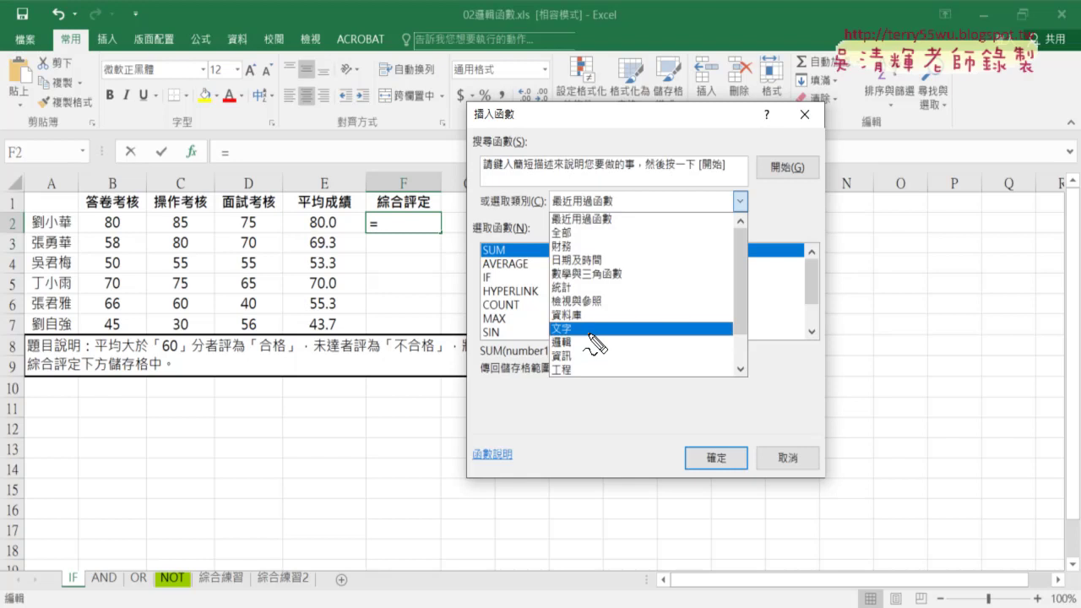
drag(201, 137, 191, 168)
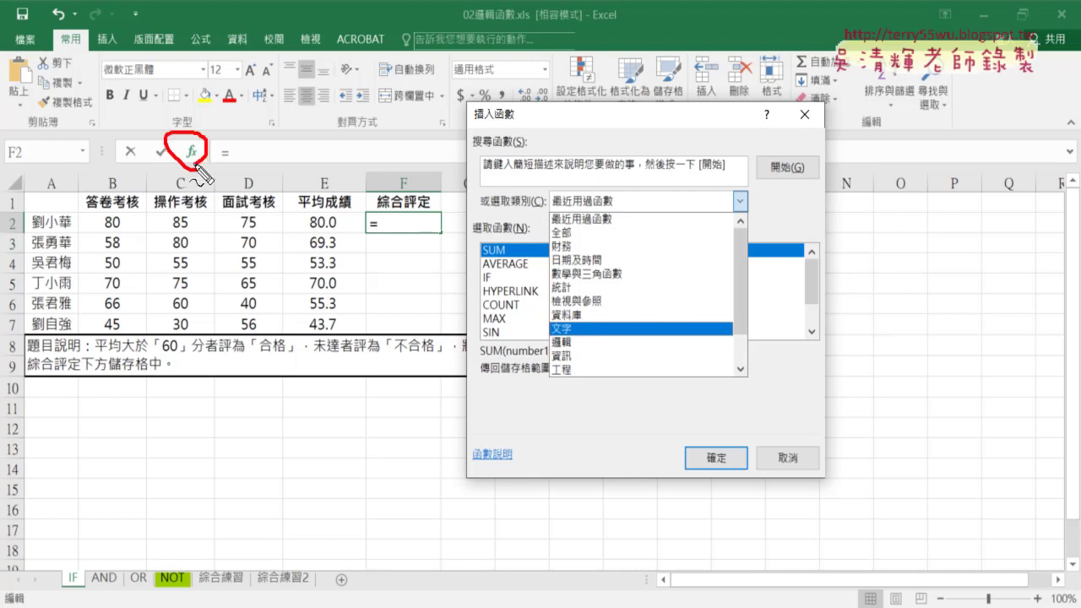
drag(576, 336, 566, 355)
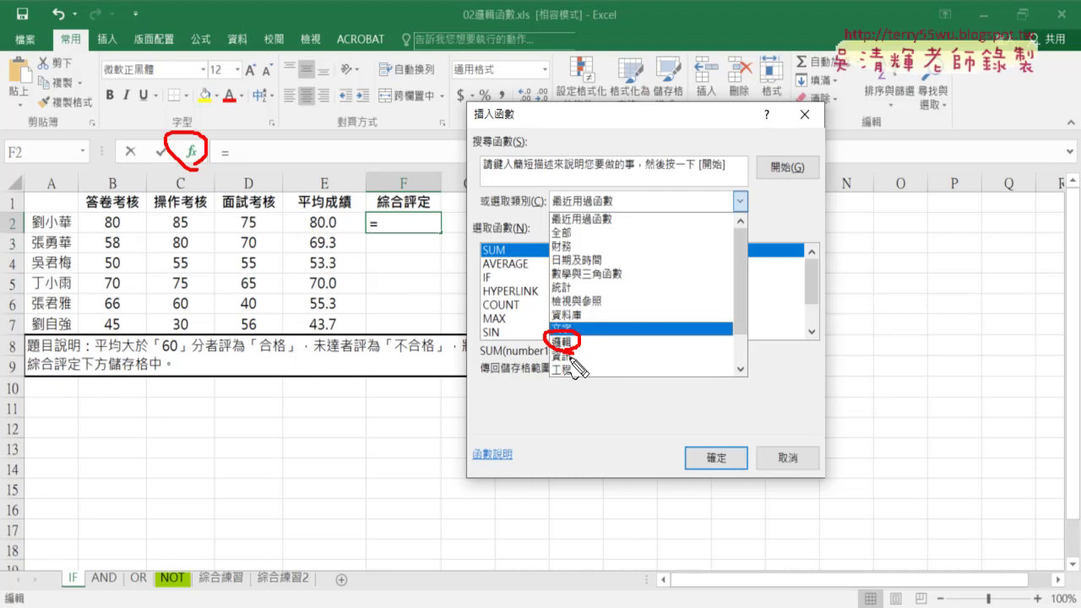
mouse_move(347, 227)
mouse_down()
mouse_move(359, 238)
mouse_move(401, 211)
mouse_up()
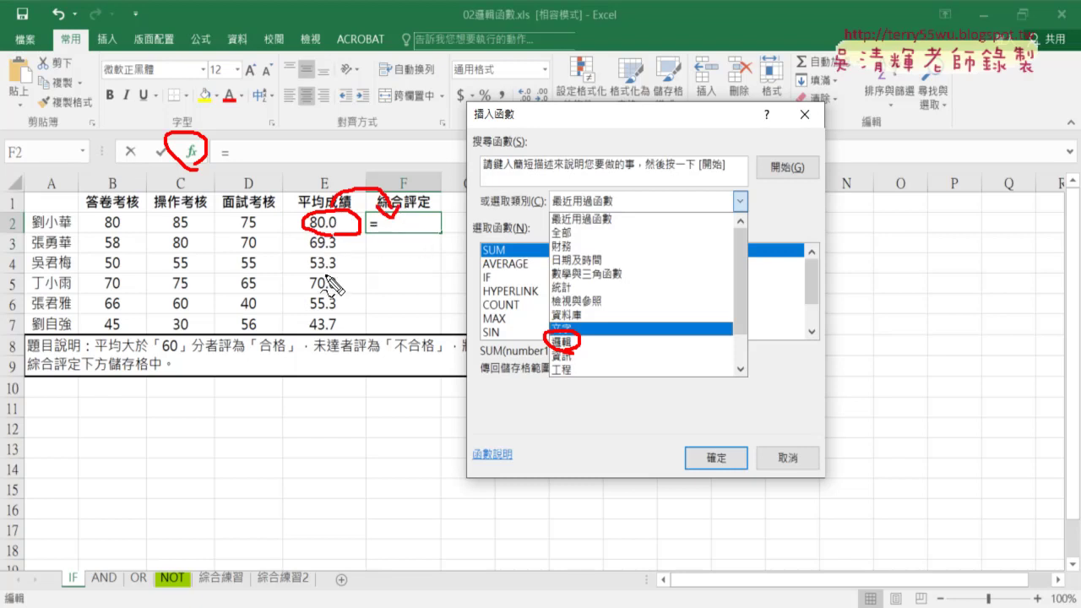
drag(297, 258, 412, 268)
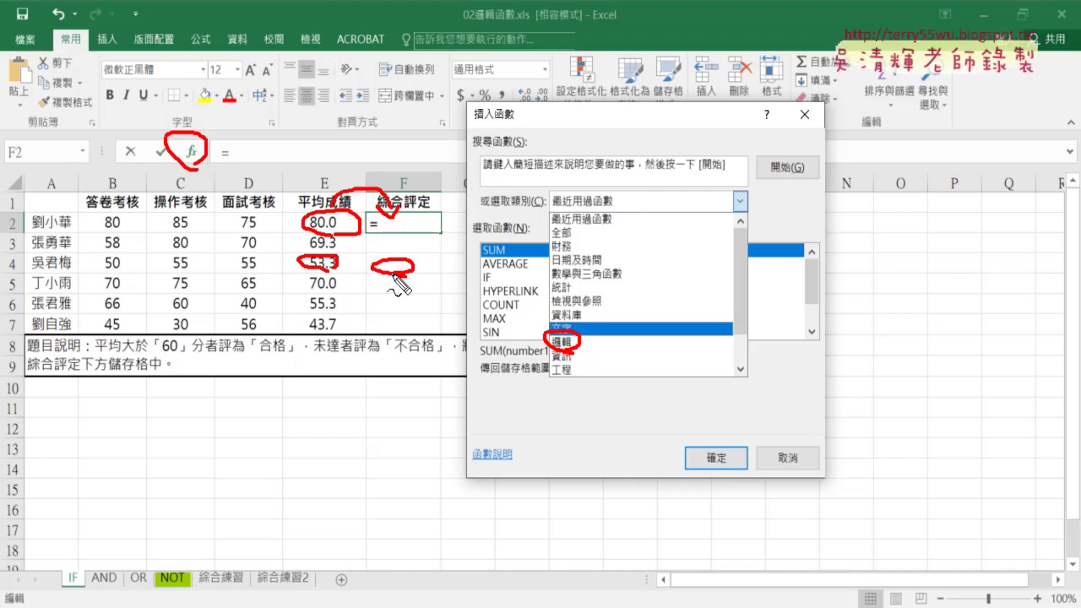
key(Escape)
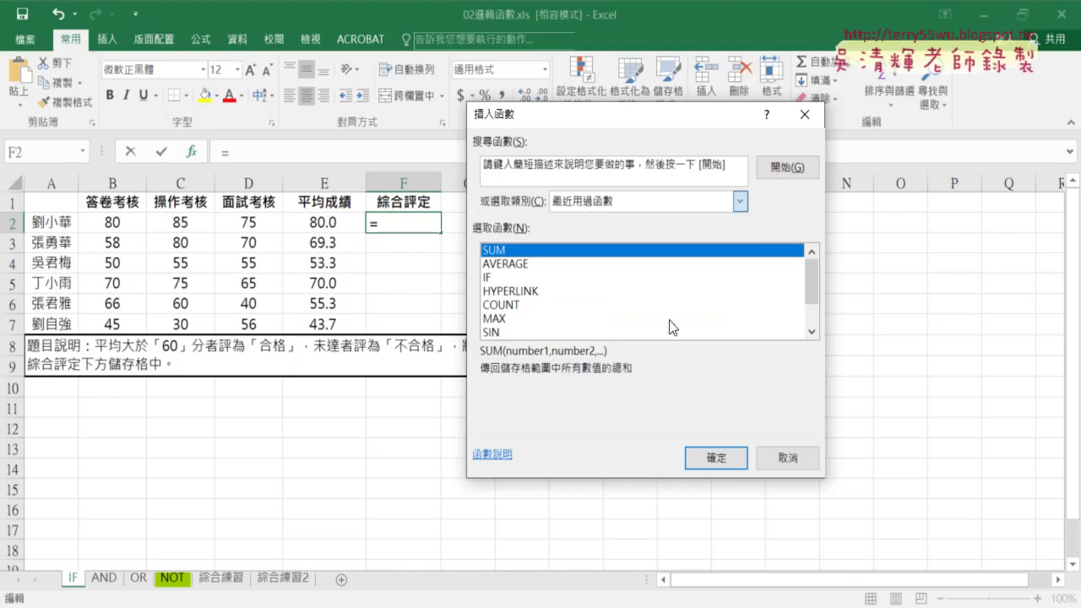
click(590, 200)
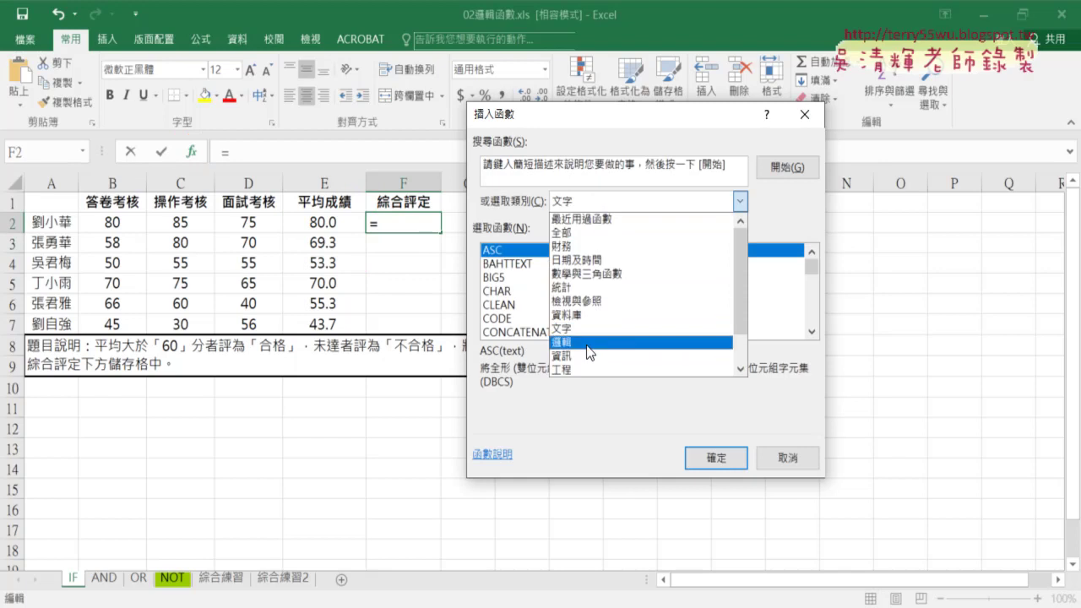
click(561, 341)
click(503, 282)
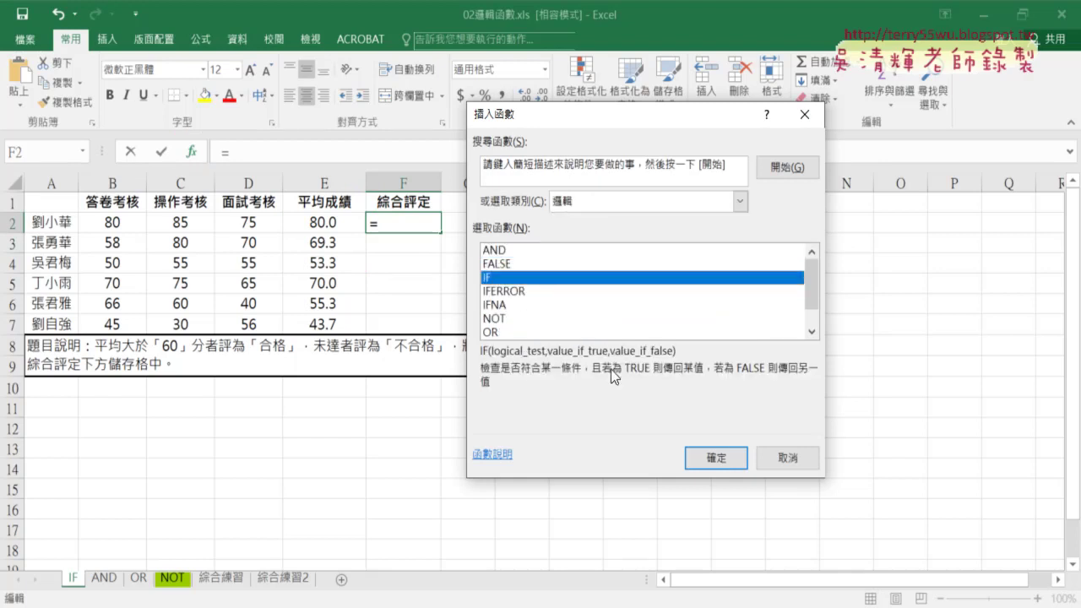
Step: Open the IF arguments and set the logical test to E2>=60
click(717, 464)
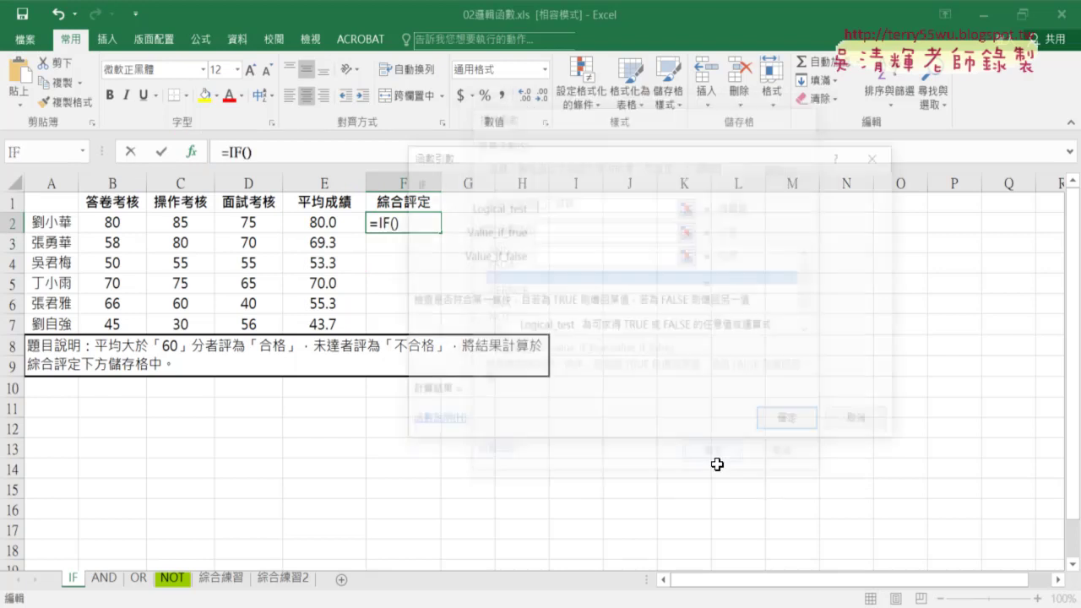
drag(587, 161, 676, 151)
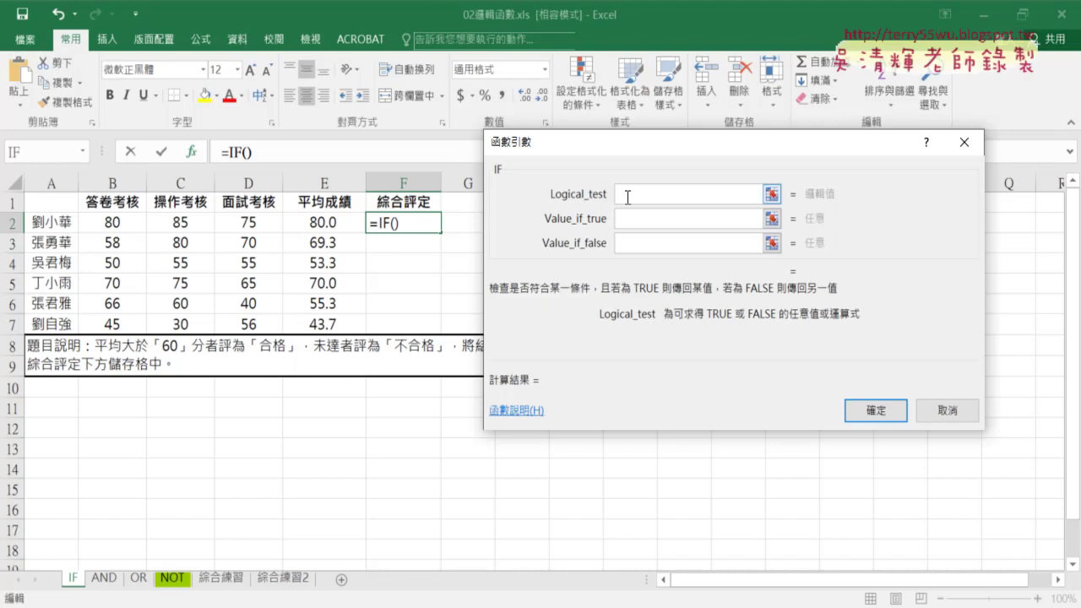
click(331, 228)
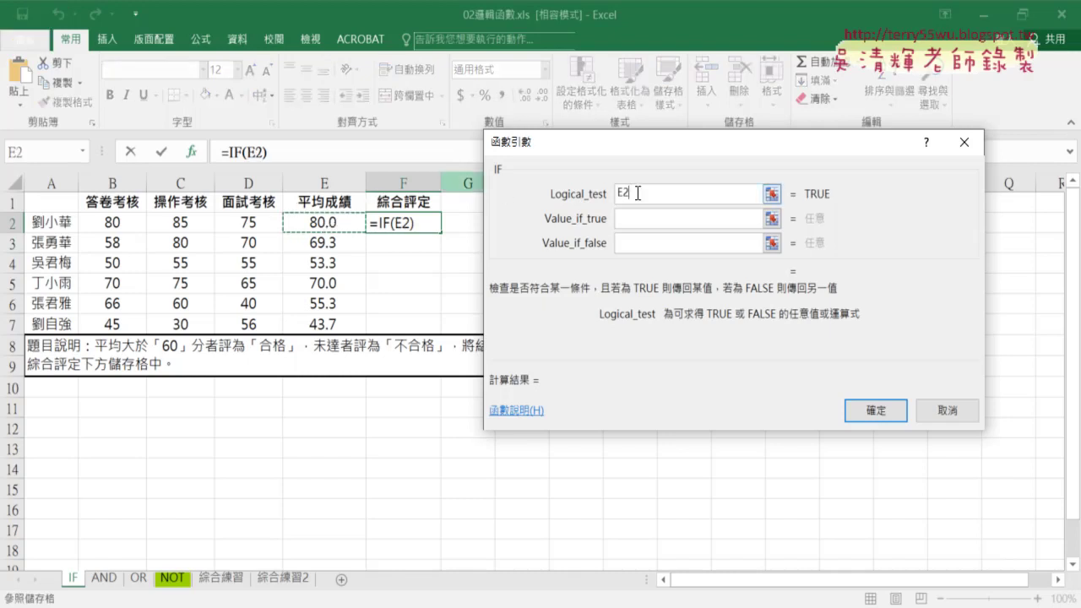
text(>)
text(ㄦ)
key(BackSpace)
text(=60)
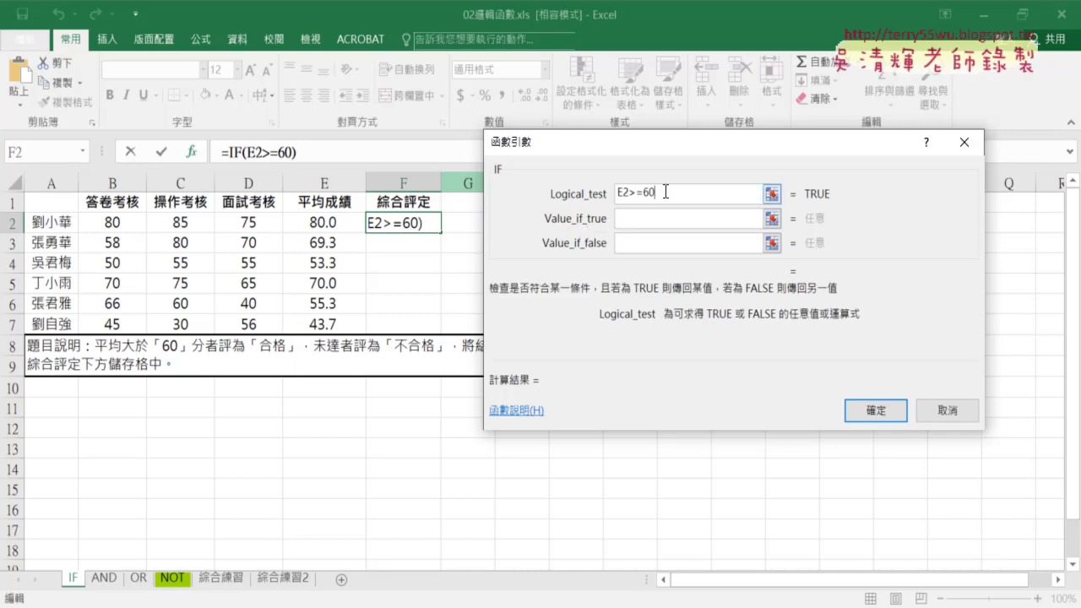
drag(665, 193, 611, 201)
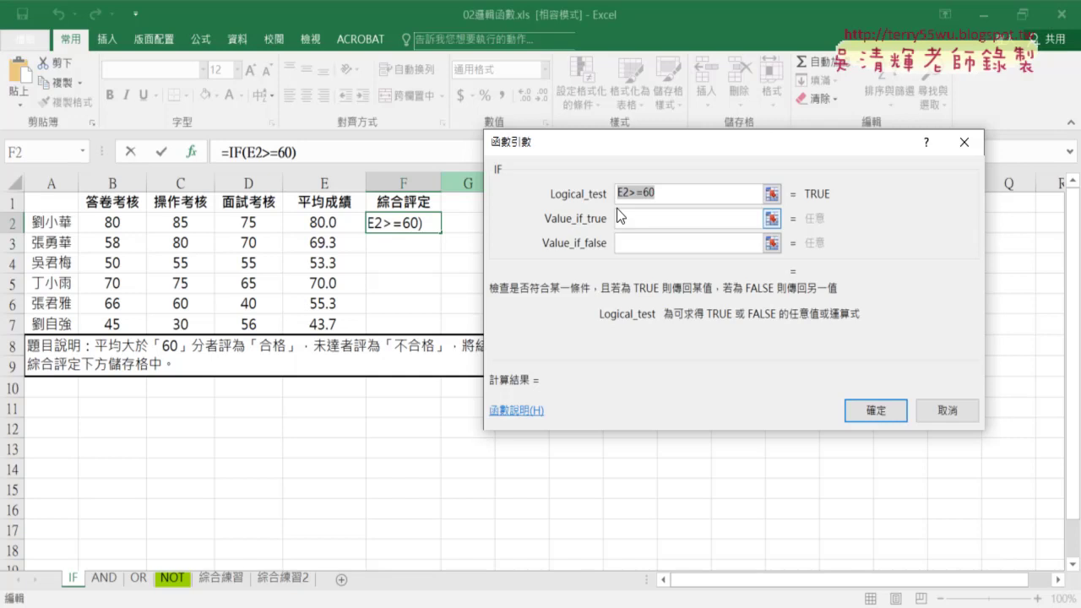
Step: Enter 合格 as the value if true
click(641, 225)
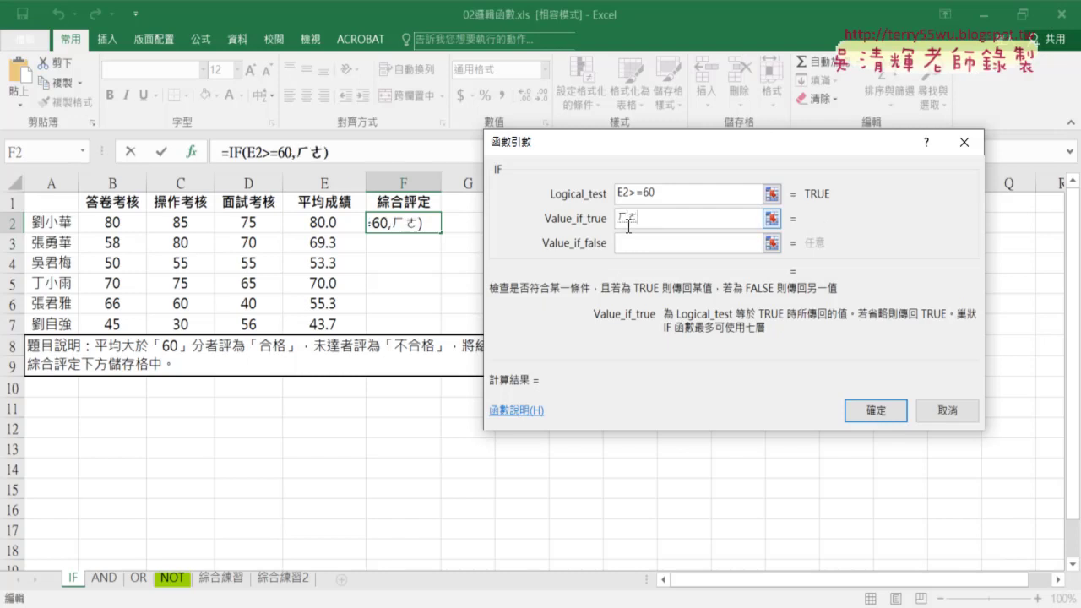
text(和)
text(格)
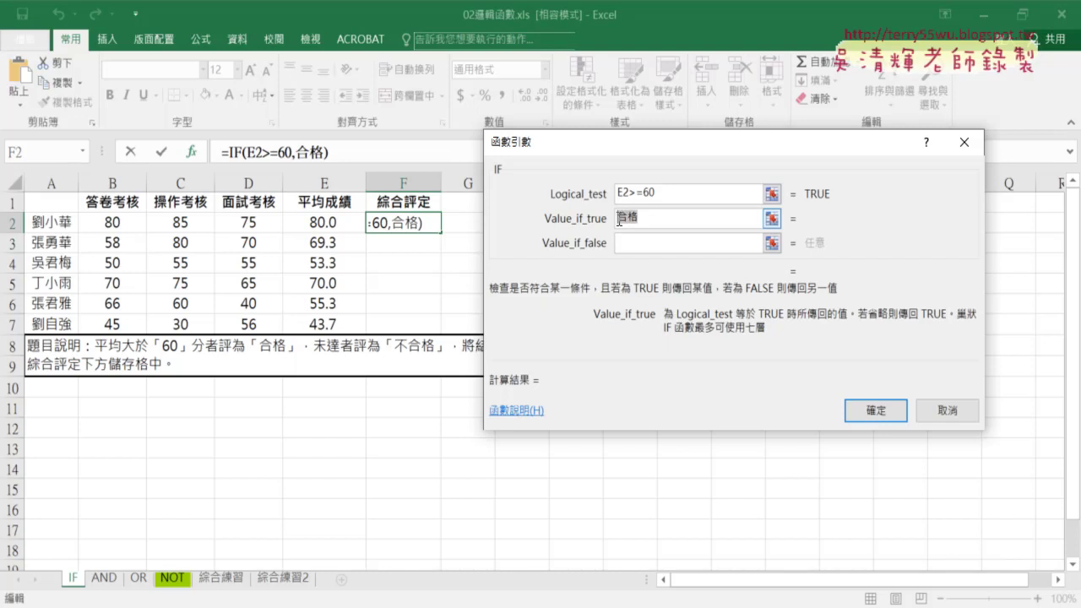
right_click(628, 221)
click(658, 265)
click(638, 242)
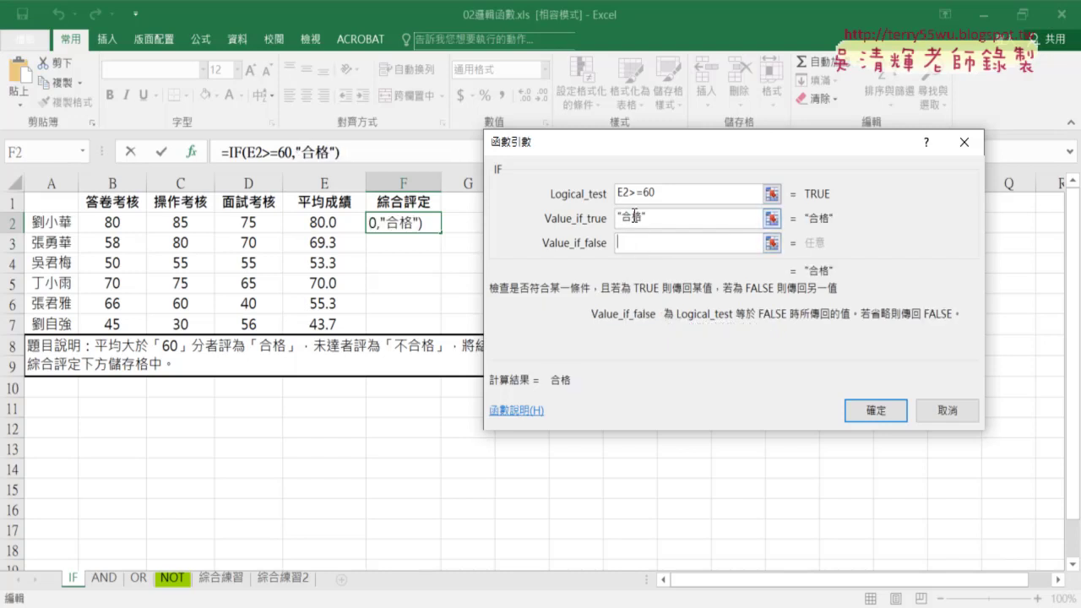
click(623, 221)
Step: Enter 不合格 as the value if false
click(641, 243)
right_click(644, 243)
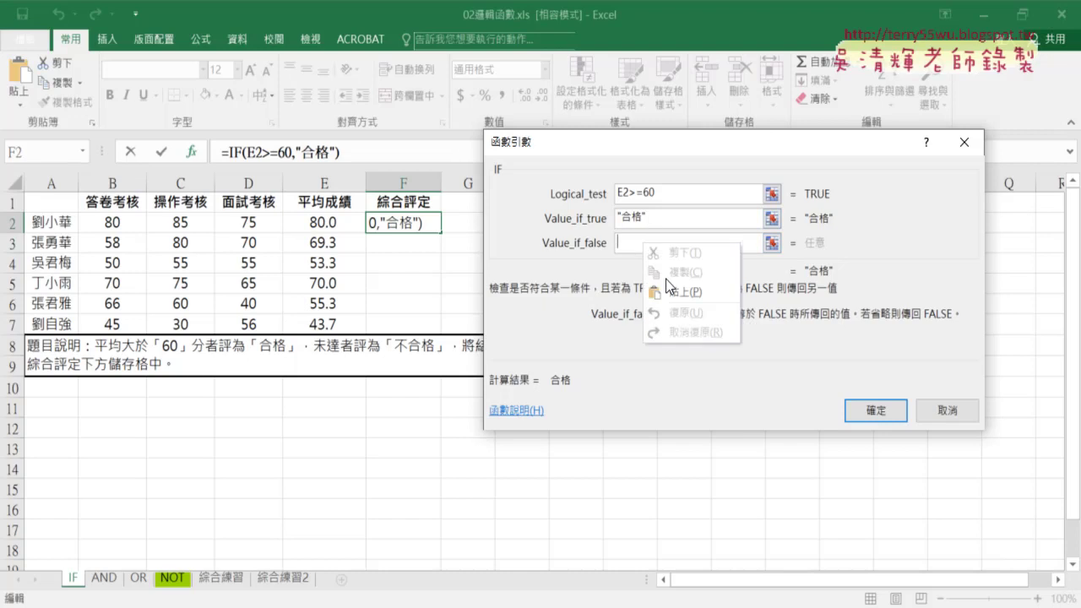
click(667, 287)
click(620, 243)
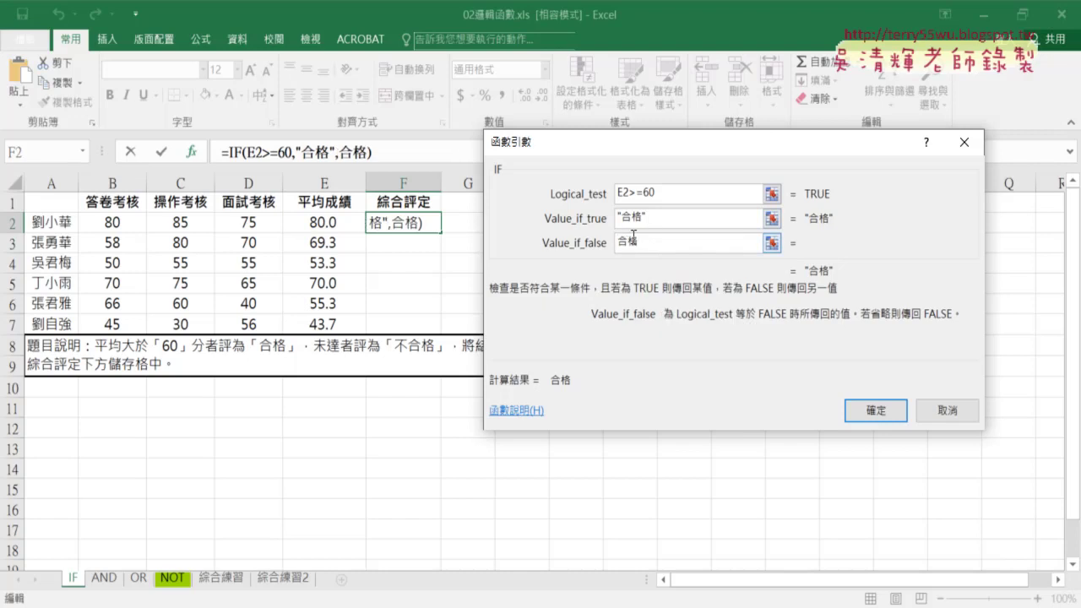
text(不)
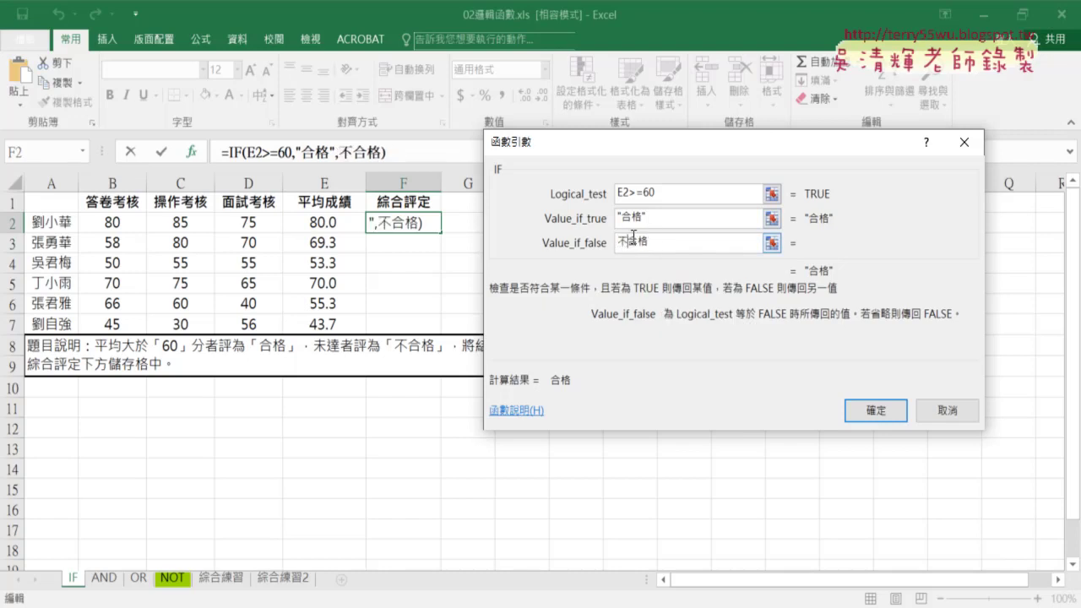
click(629, 222)
click(619, 243)
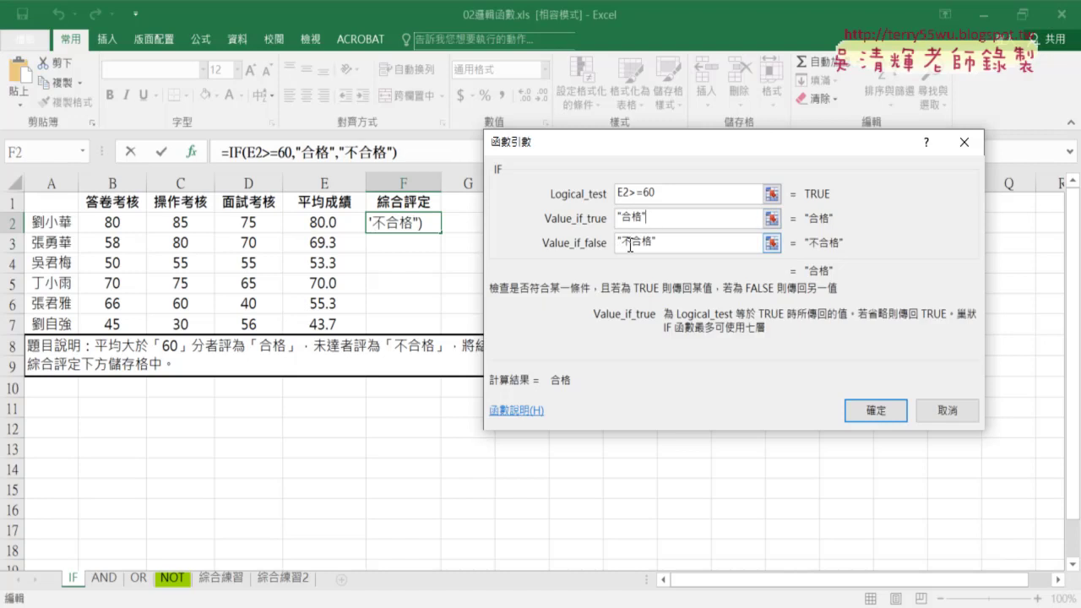
click(648, 243)
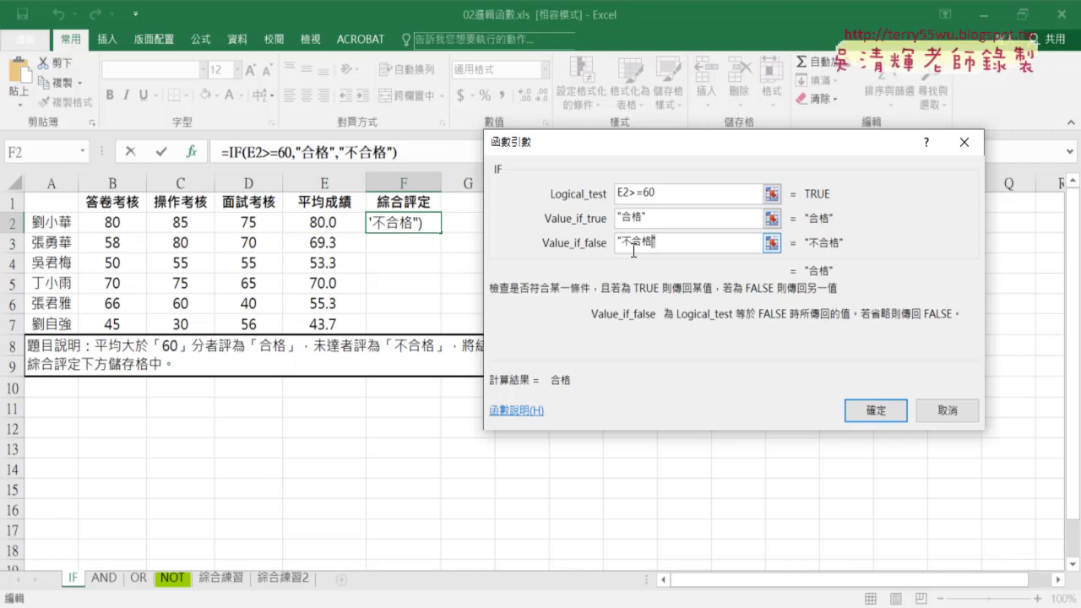
Step: Commit the IF formula in F2, fill it down to F7, then select F2:F3
click(870, 410)
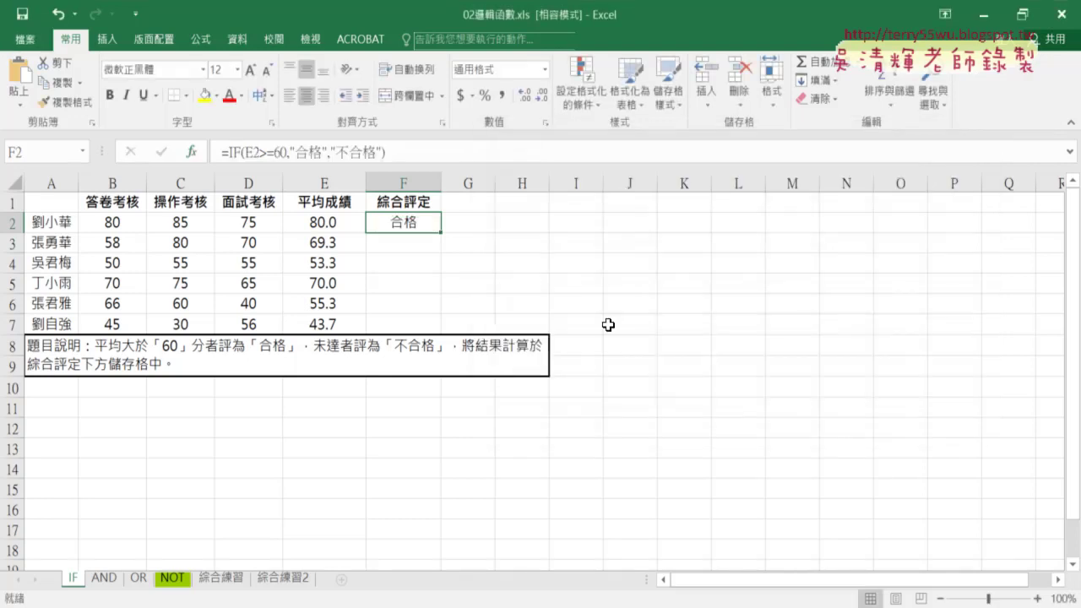
drag(440, 231, 439, 329)
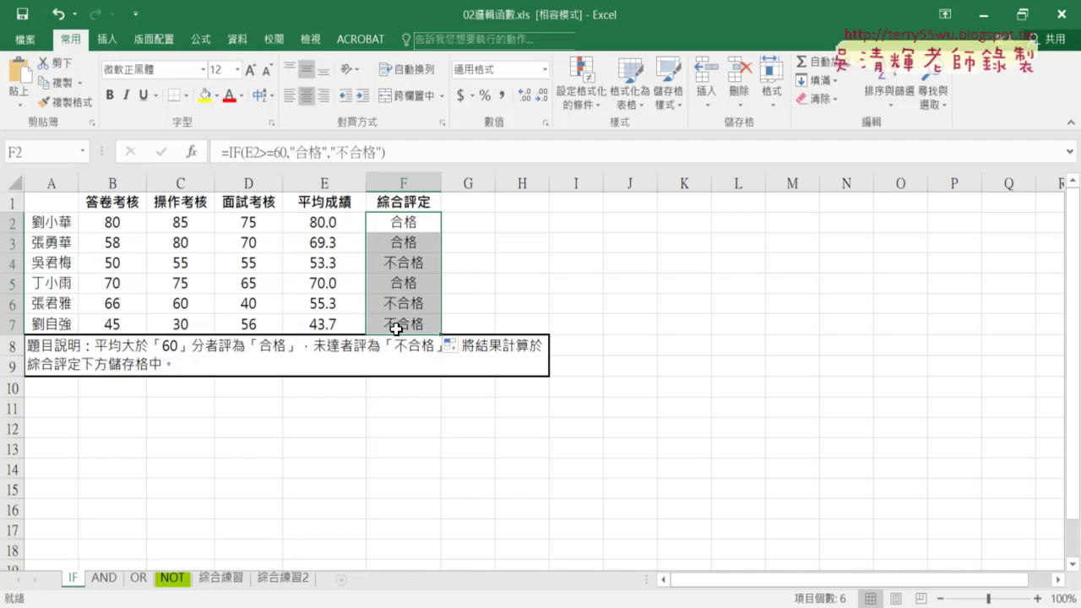
click(388, 221)
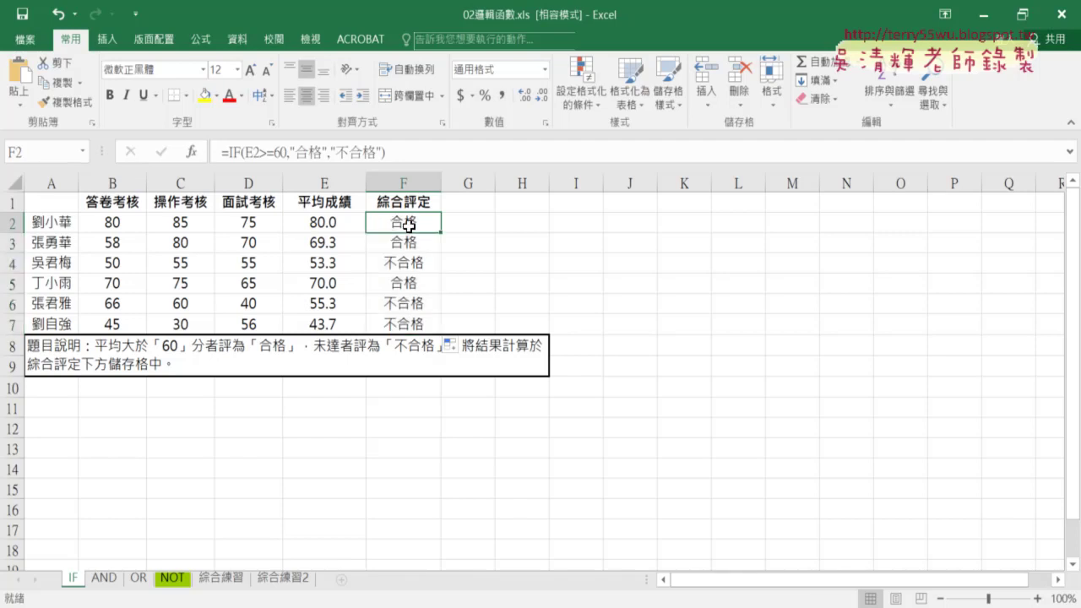
drag(408, 225, 410, 243)
Step: Select results F2:F7 and bring up the 設定格式化的條件 menu
click(243, 100)
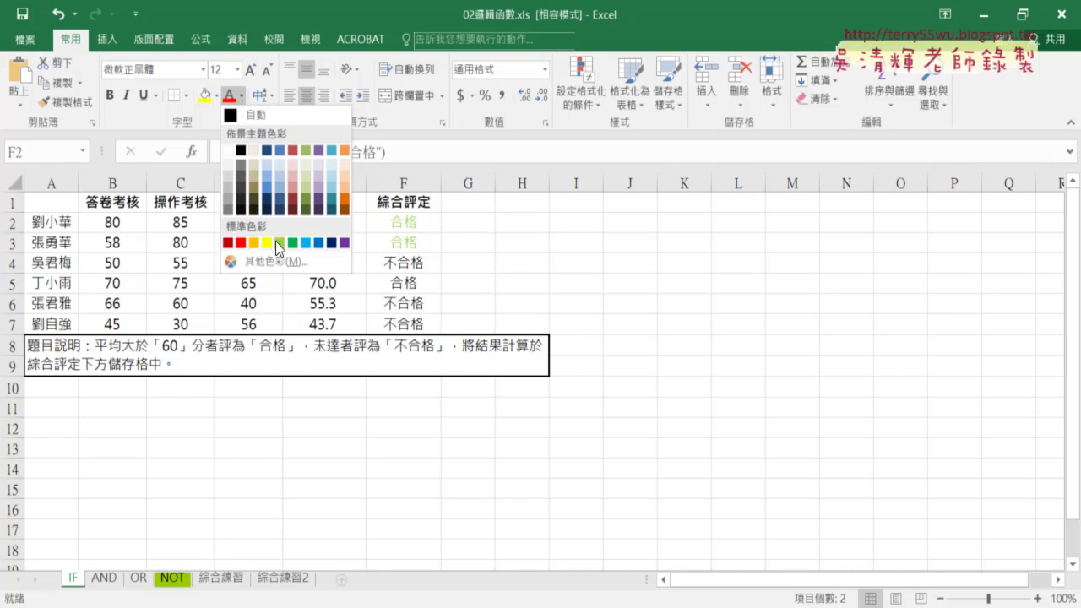
click(399, 281)
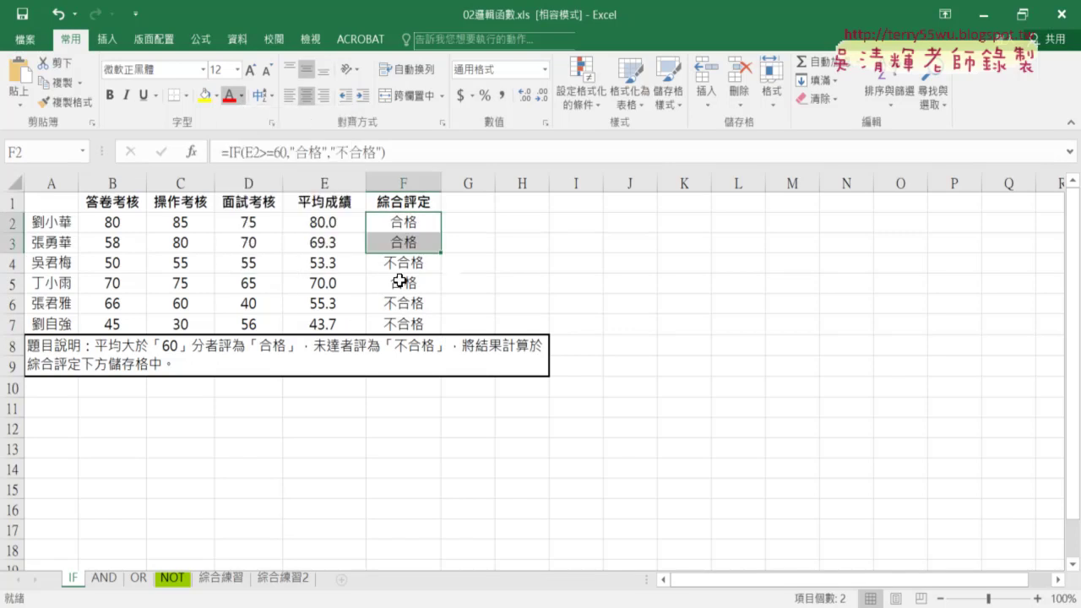
click(399, 281)
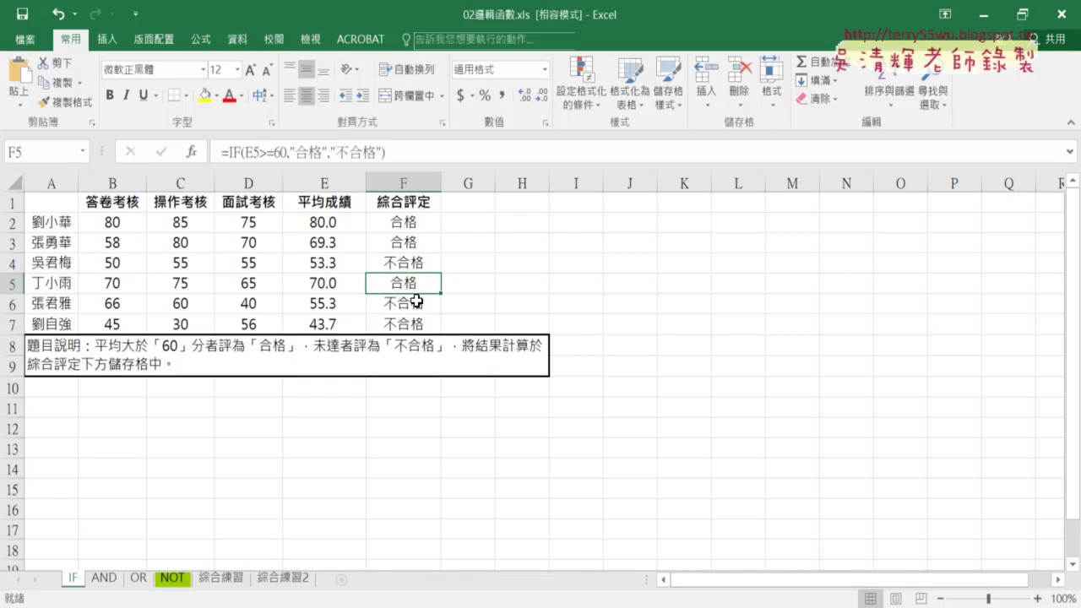
drag(410, 223, 411, 321)
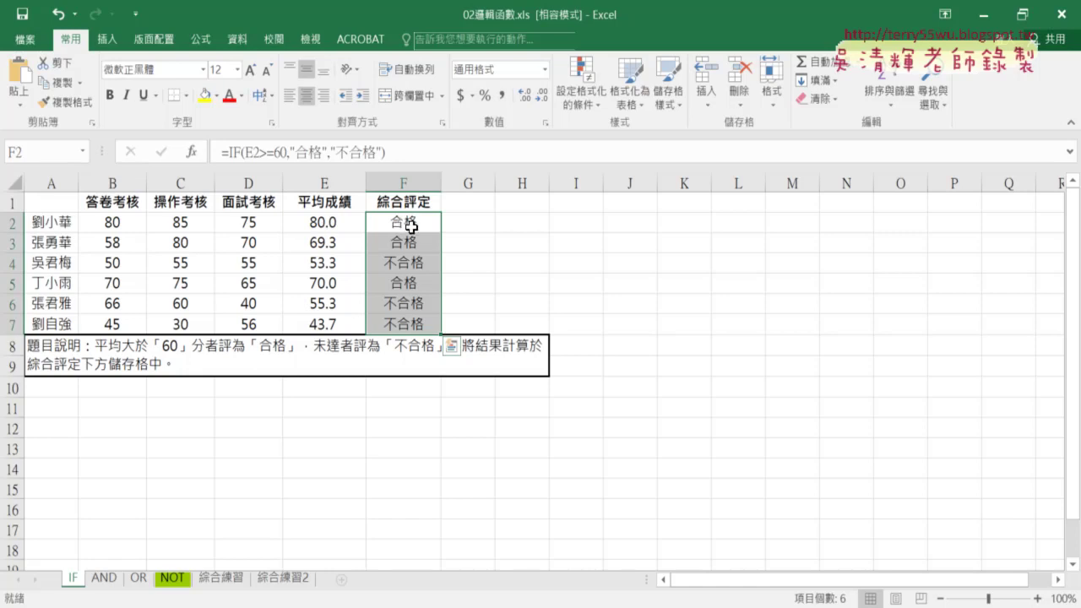
drag(410, 222, 418, 318)
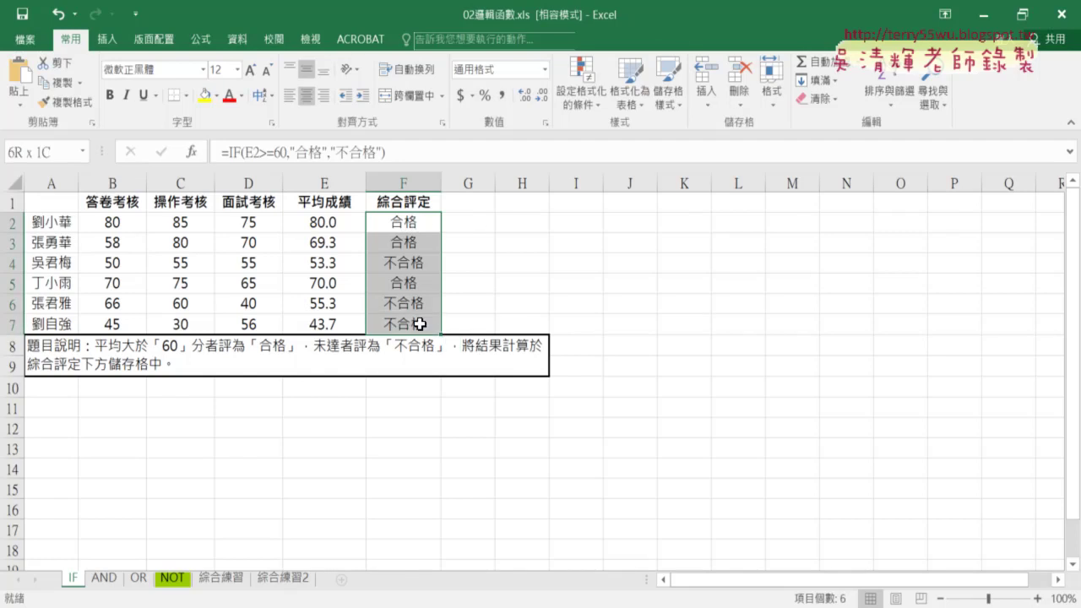
click(589, 105)
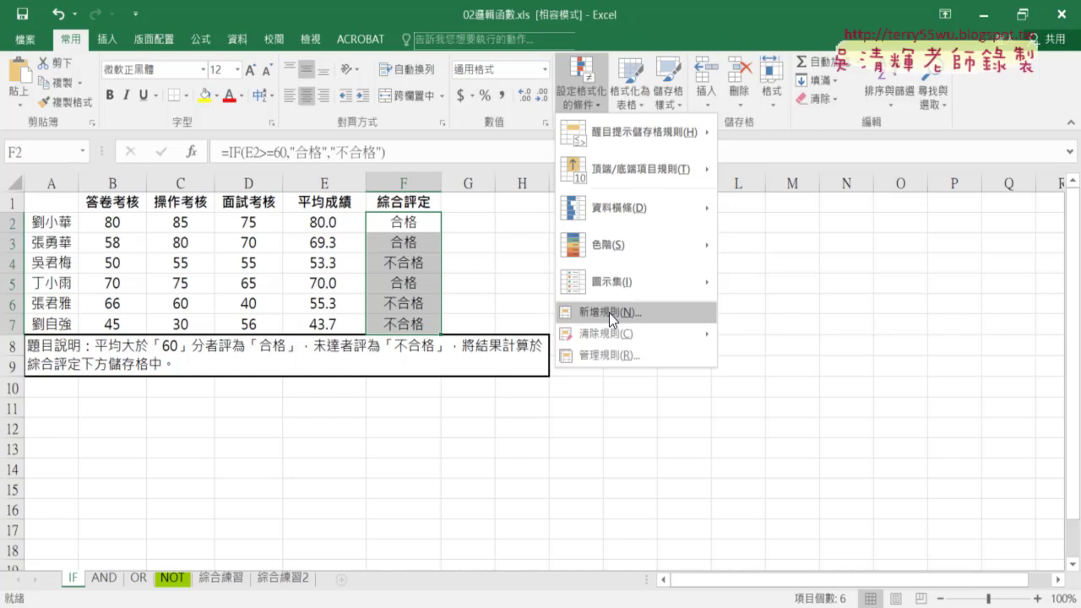
Step: Create a new rule formatting only cells with value 大於或等於 60
click(611, 312)
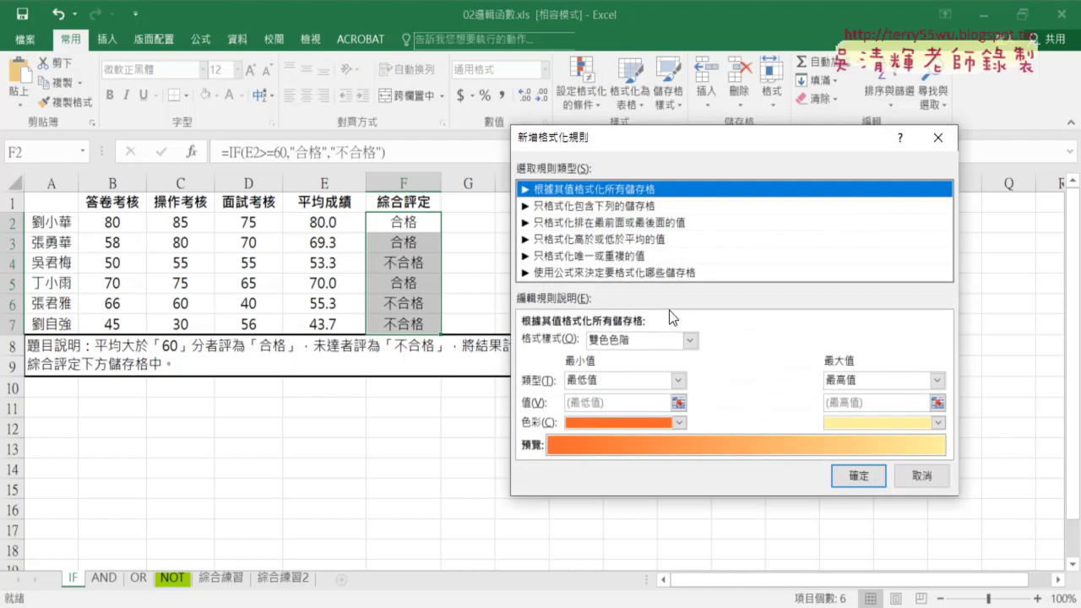
drag(591, 149, 576, 99)
click(565, 156)
click(565, 172)
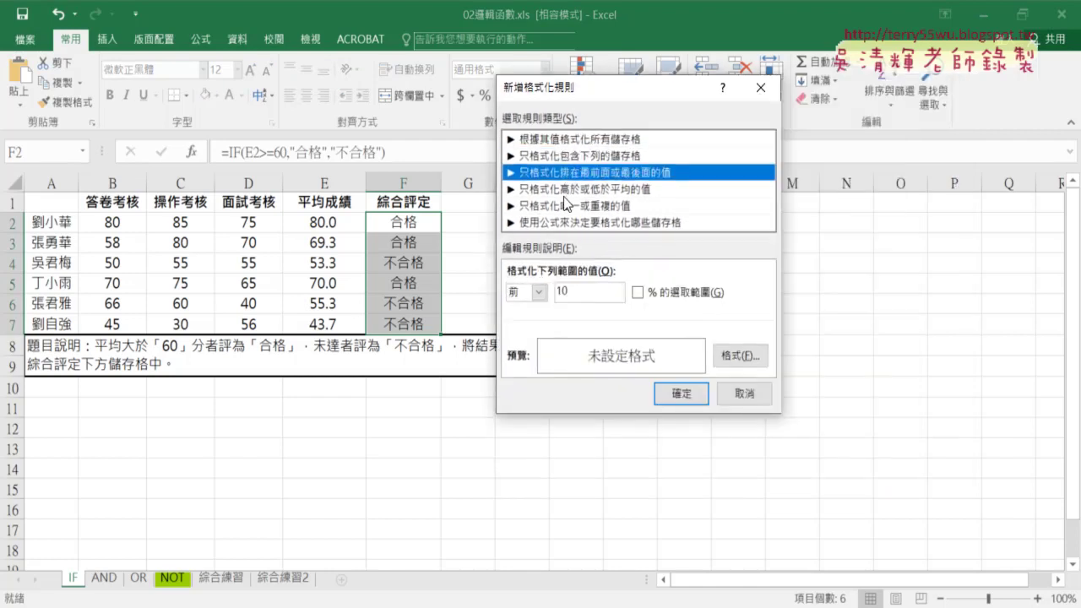
click(573, 140)
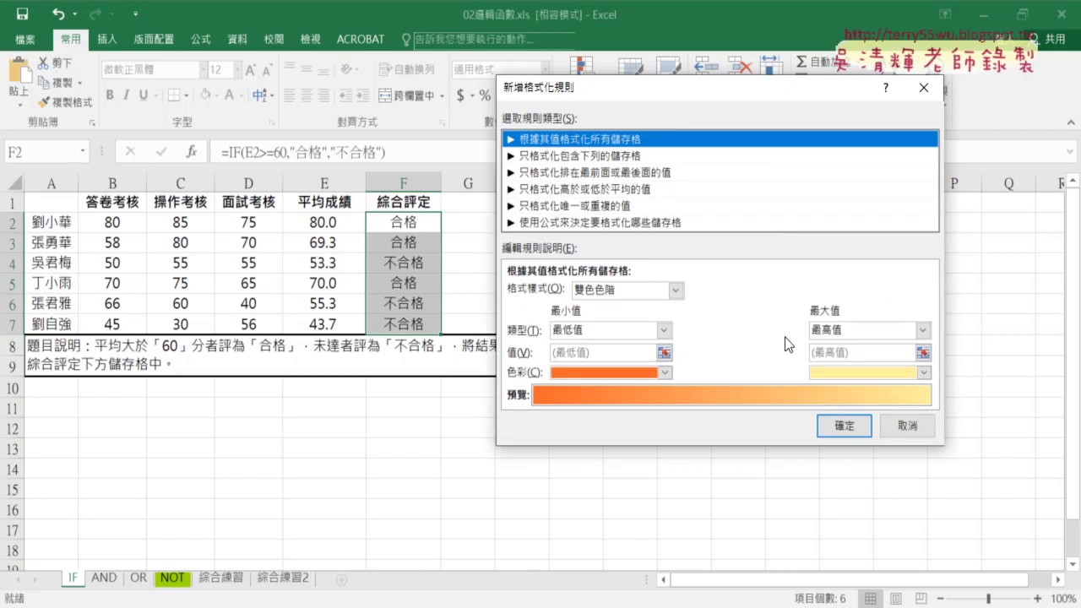
click(577, 157)
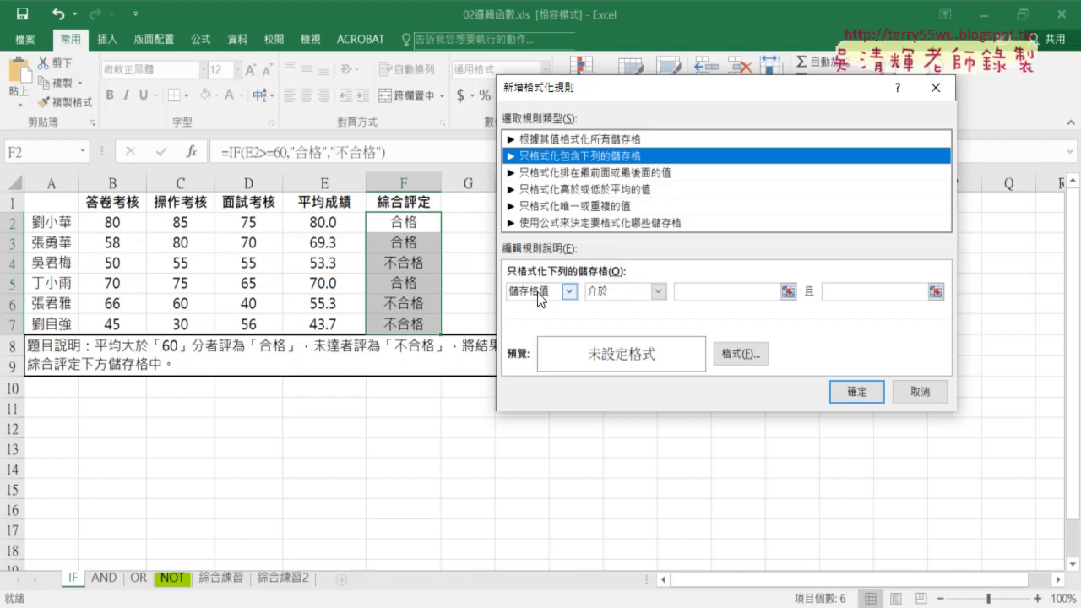
click(621, 292)
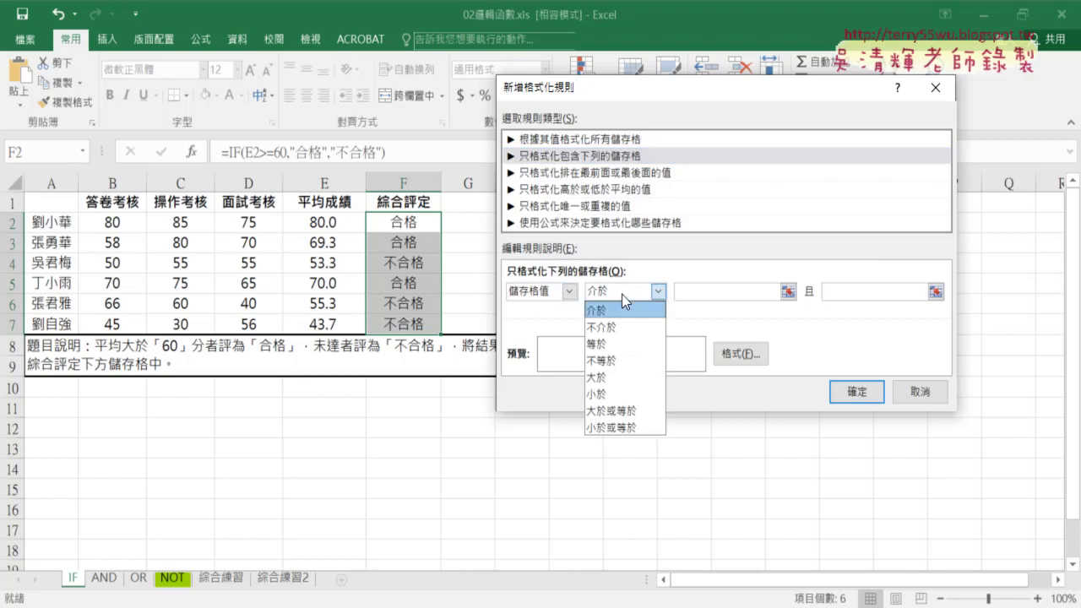
click(629, 410)
click(708, 290)
text(60)
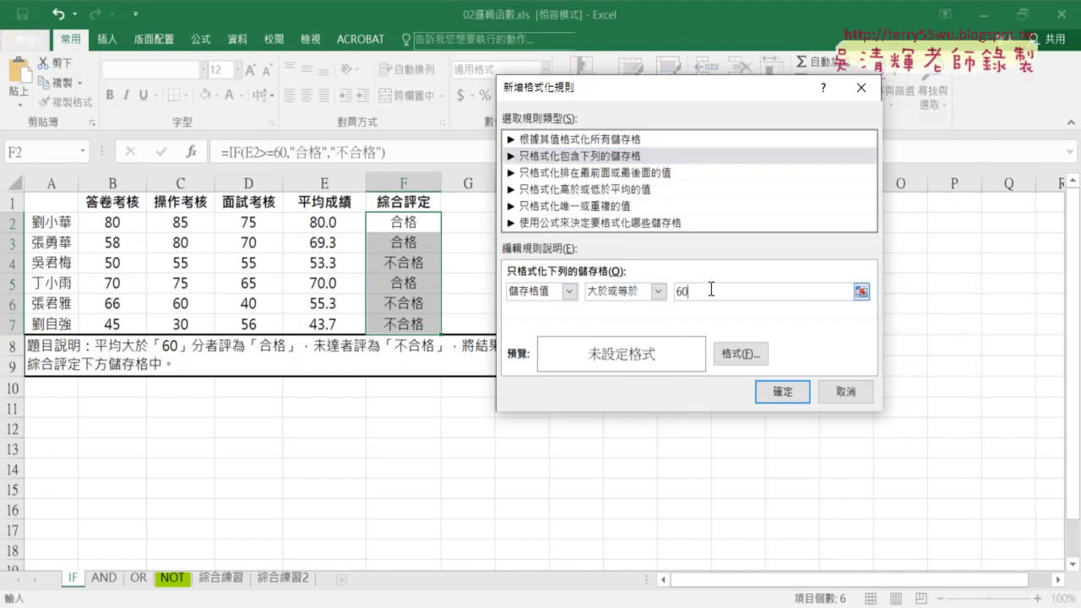
Step: Give the >=60 rule a green font colour and apply it
click(733, 359)
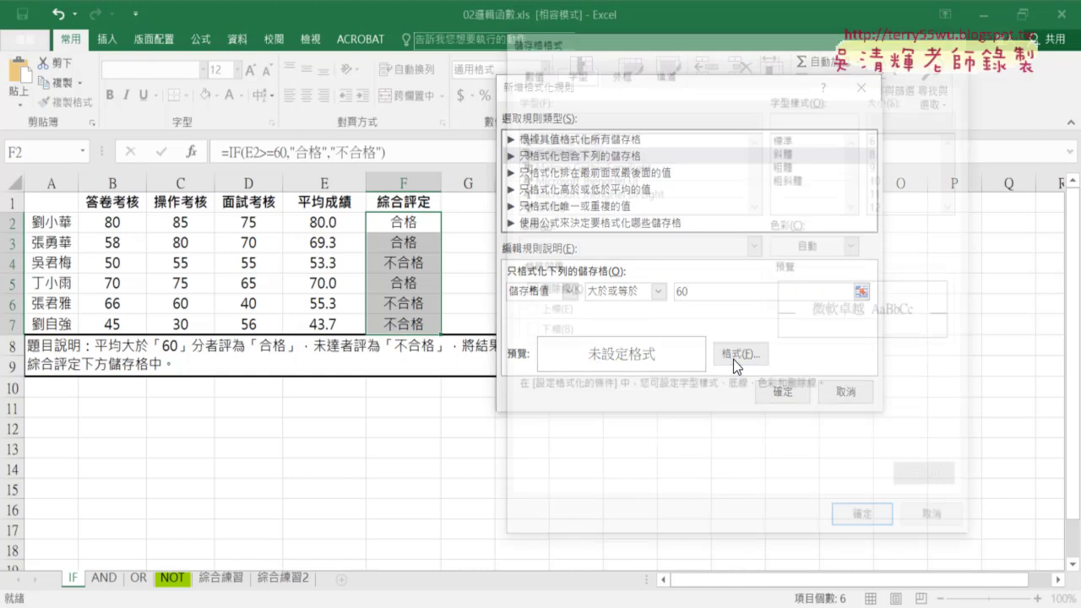
click(813, 242)
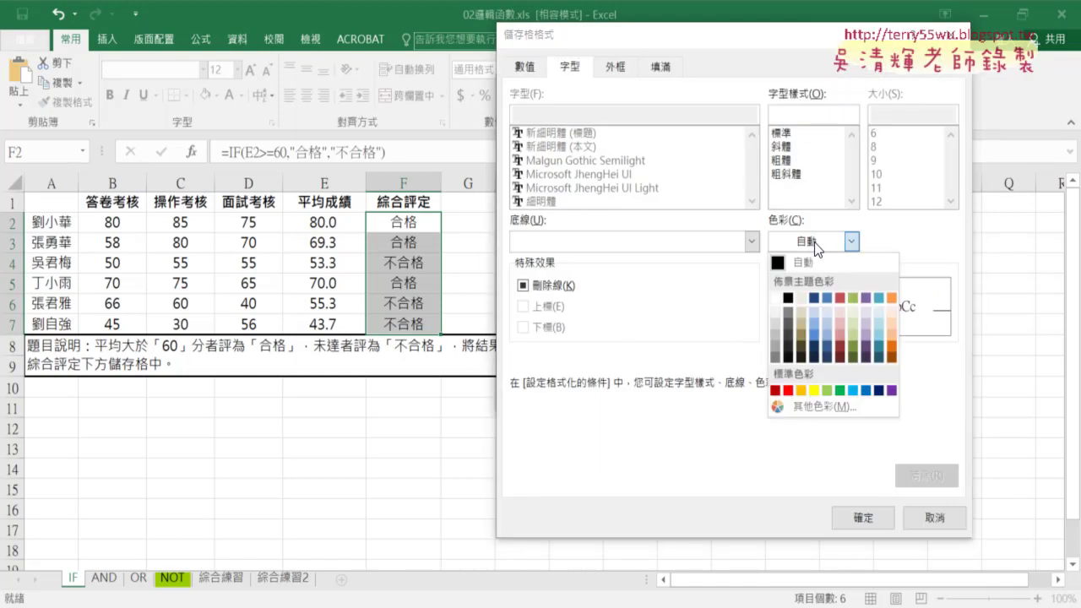
click(837, 393)
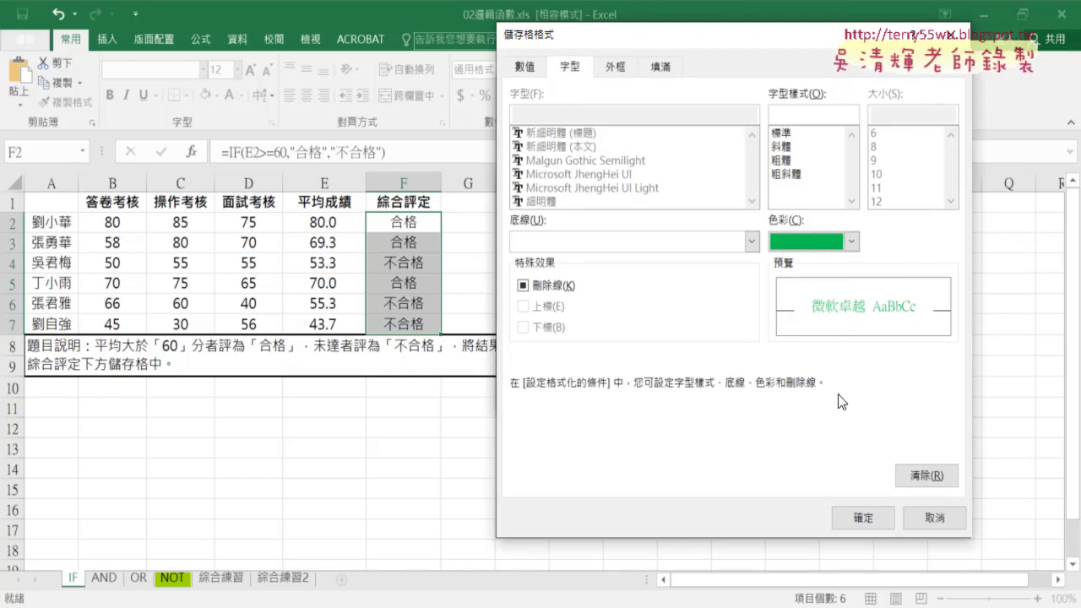
click(875, 521)
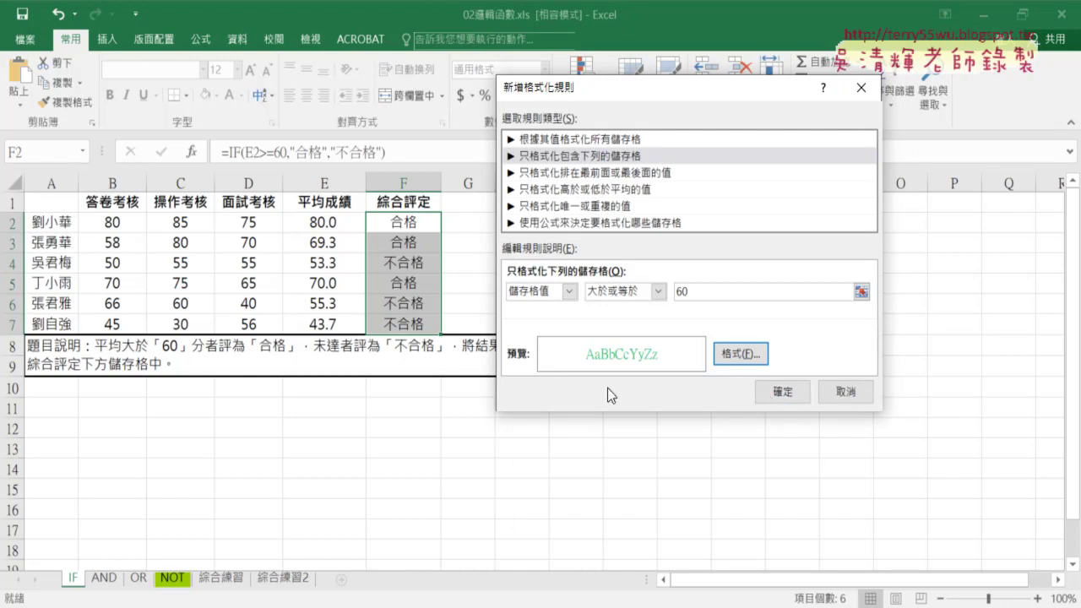
click(771, 392)
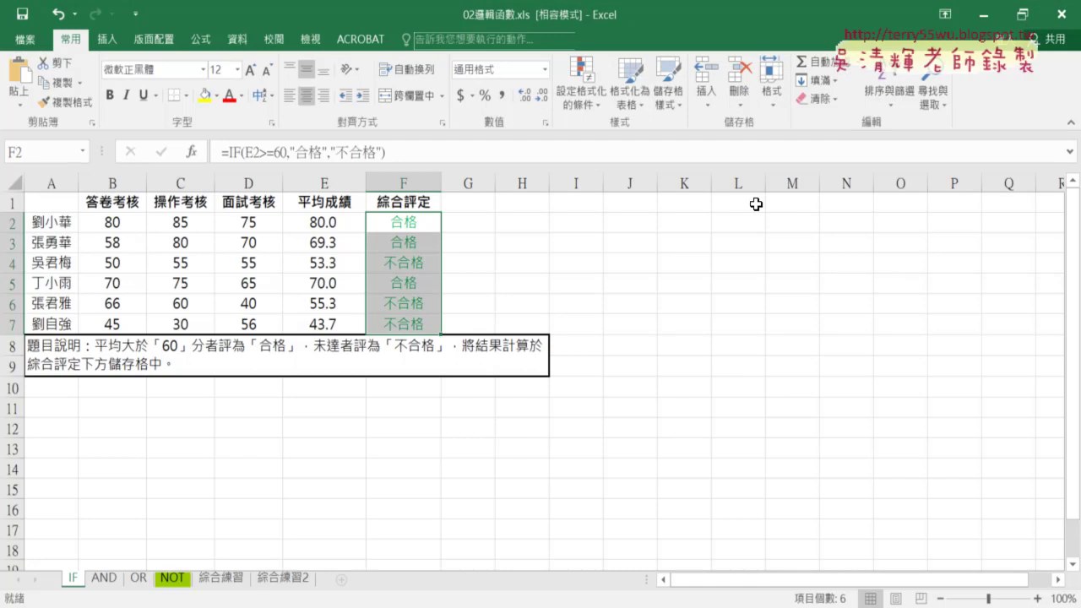
Step: Open the >= 60 rule for editing from the rules manager
click(590, 94)
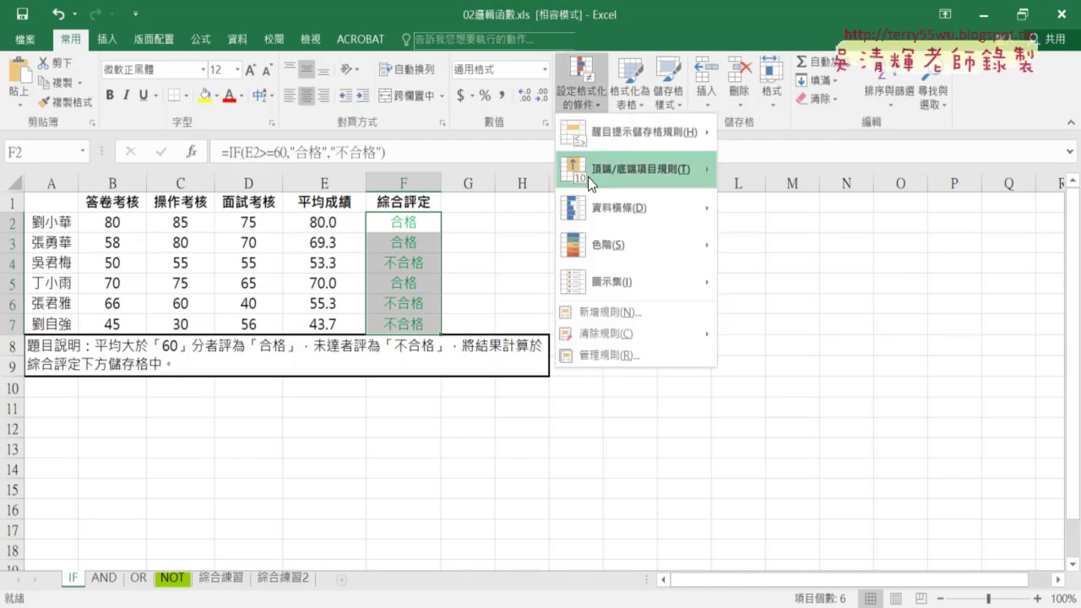
click(601, 353)
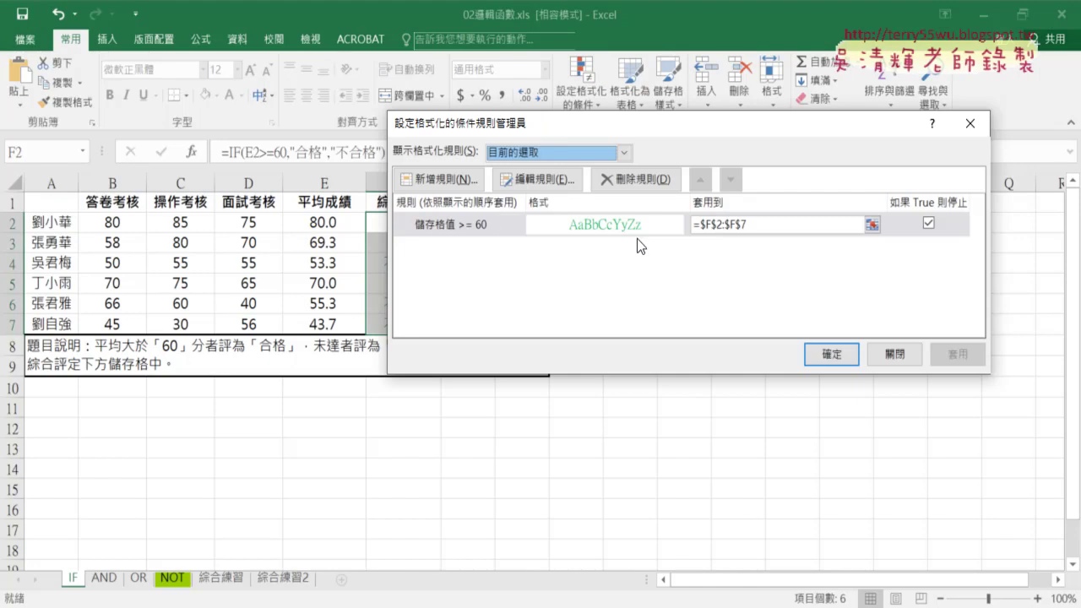
click(591, 226)
click(548, 177)
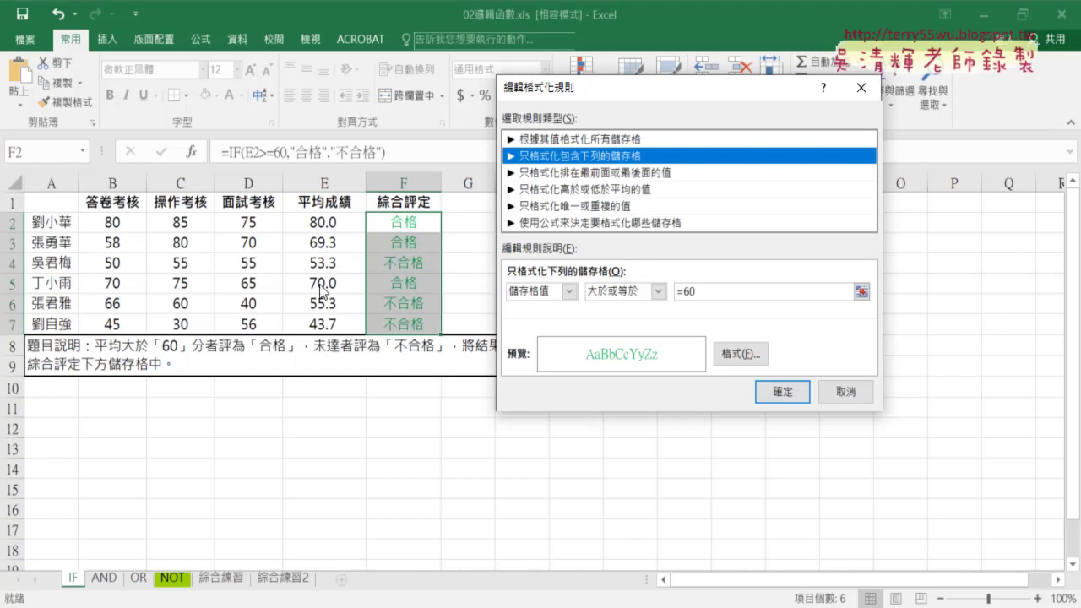
Step: Change the condition to cell value 等於 合格
click(635, 292)
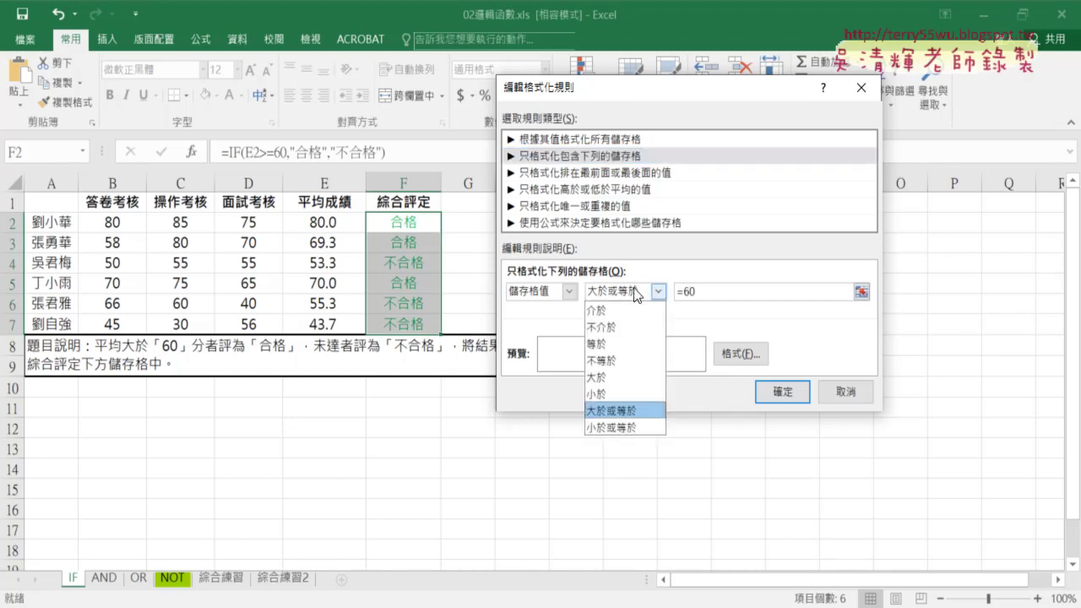
click(622, 342)
key(Tab)
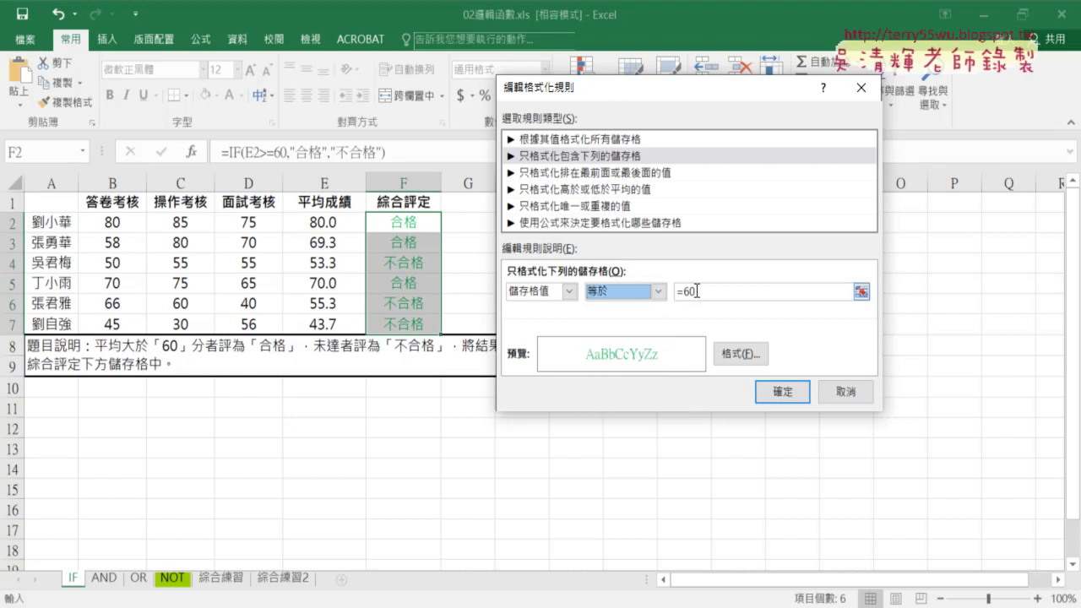
key(BackSpace)
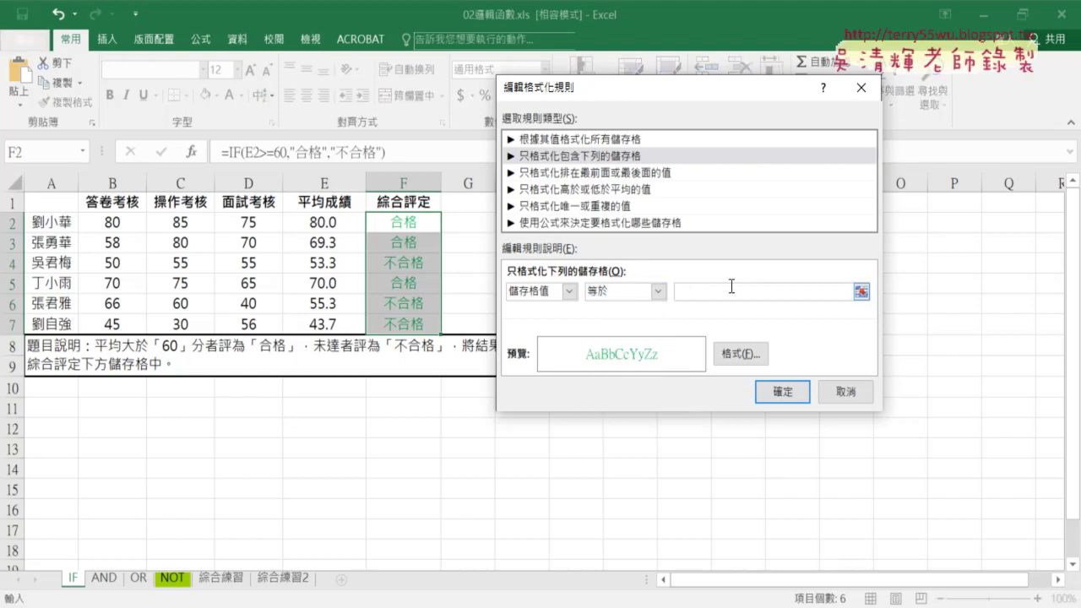
text(和)
text(格)
Step: Switch the rule to specific text containing 合格 and apply it
click(781, 393)
click(568, 292)
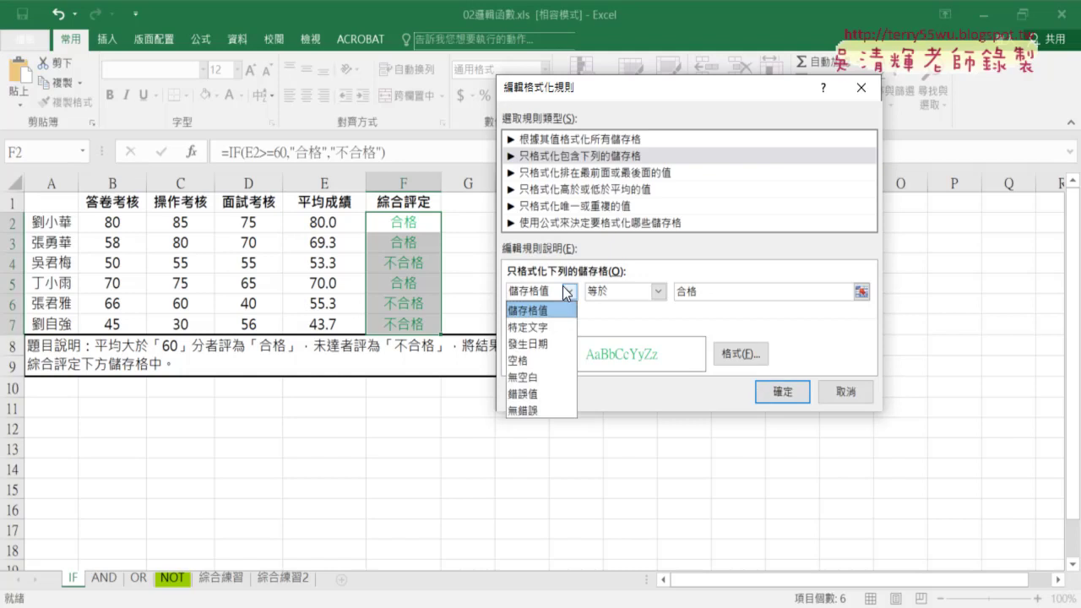
click(536, 326)
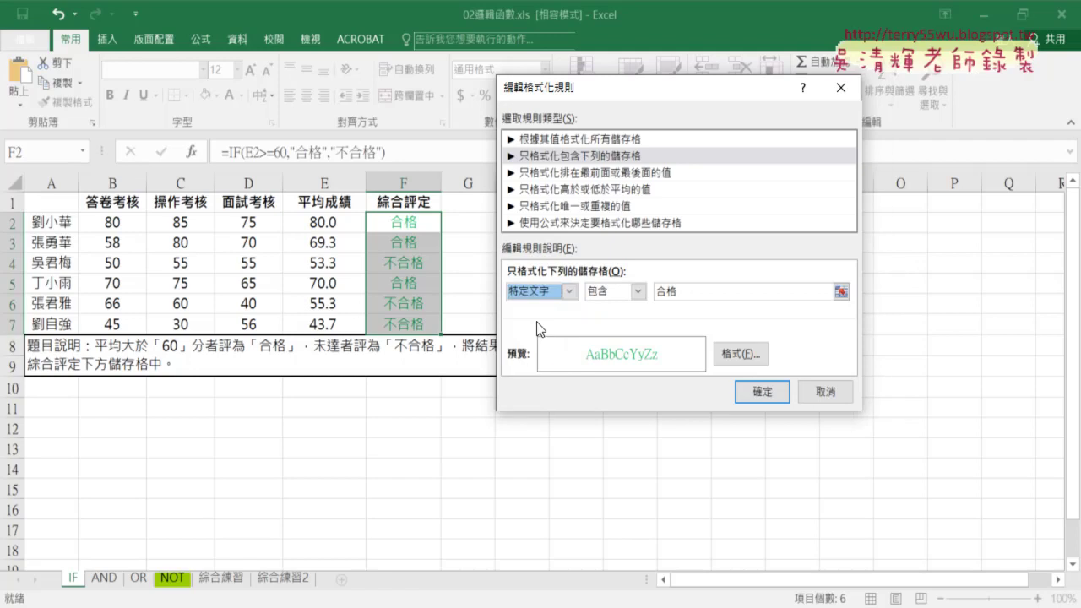
click(608, 292)
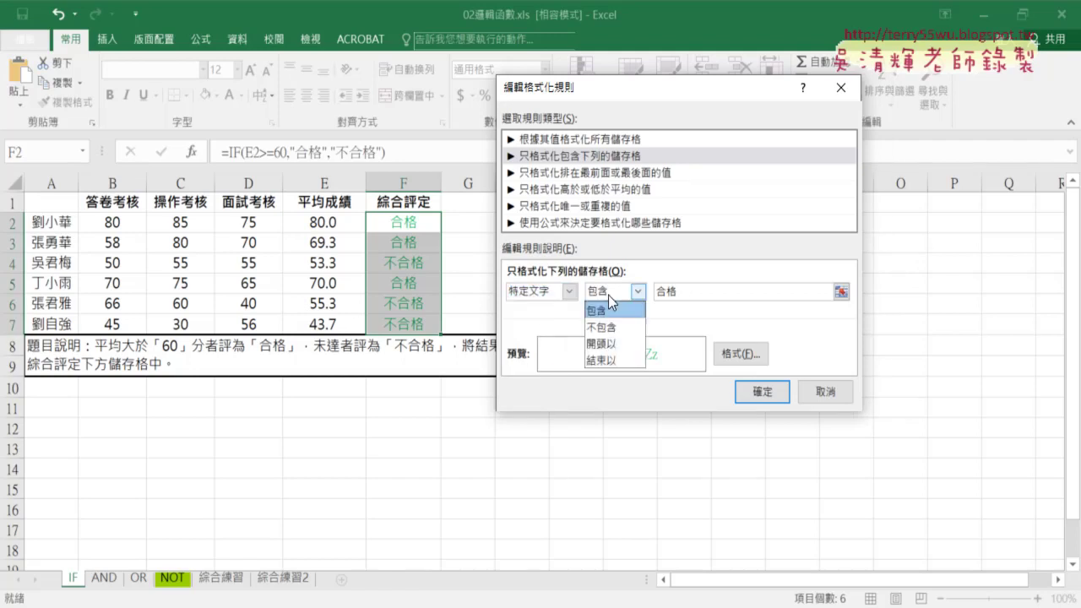
click(608, 295)
click(608, 295)
click(639, 275)
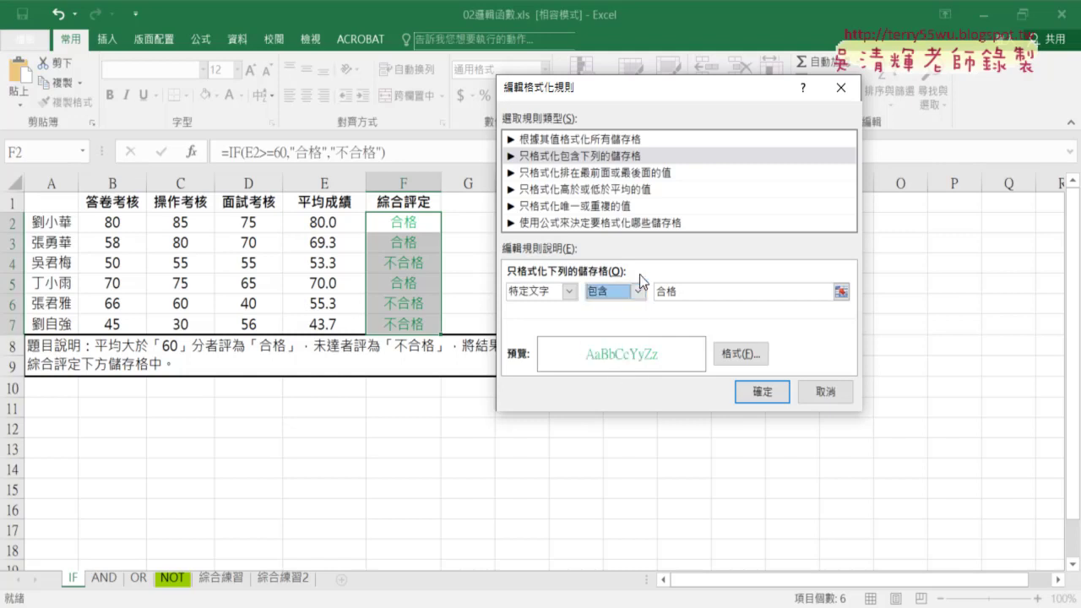
double_click(687, 293)
click(764, 392)
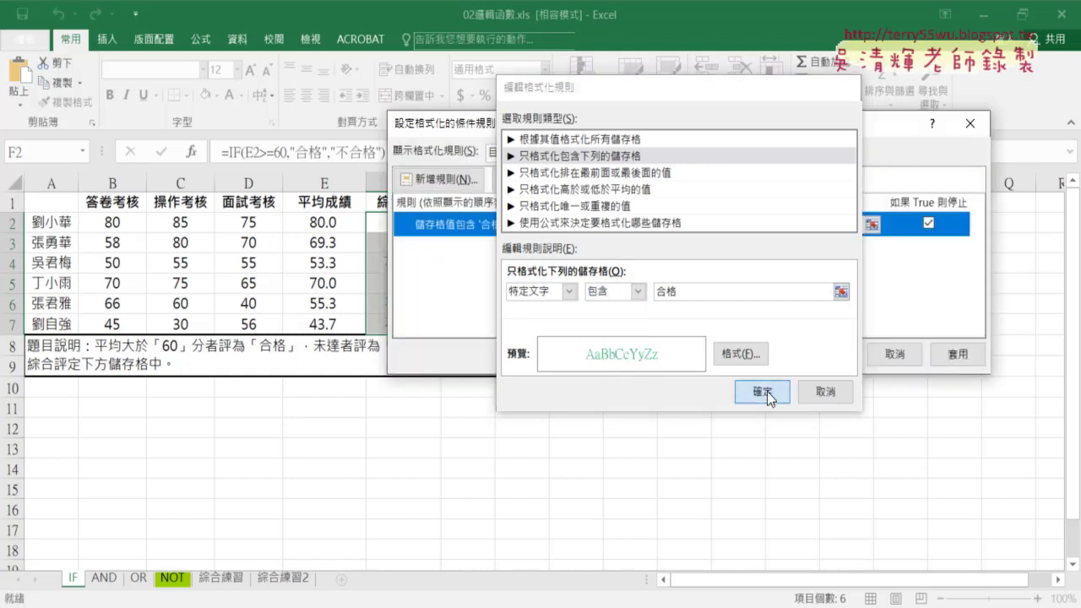
click(832, 354)
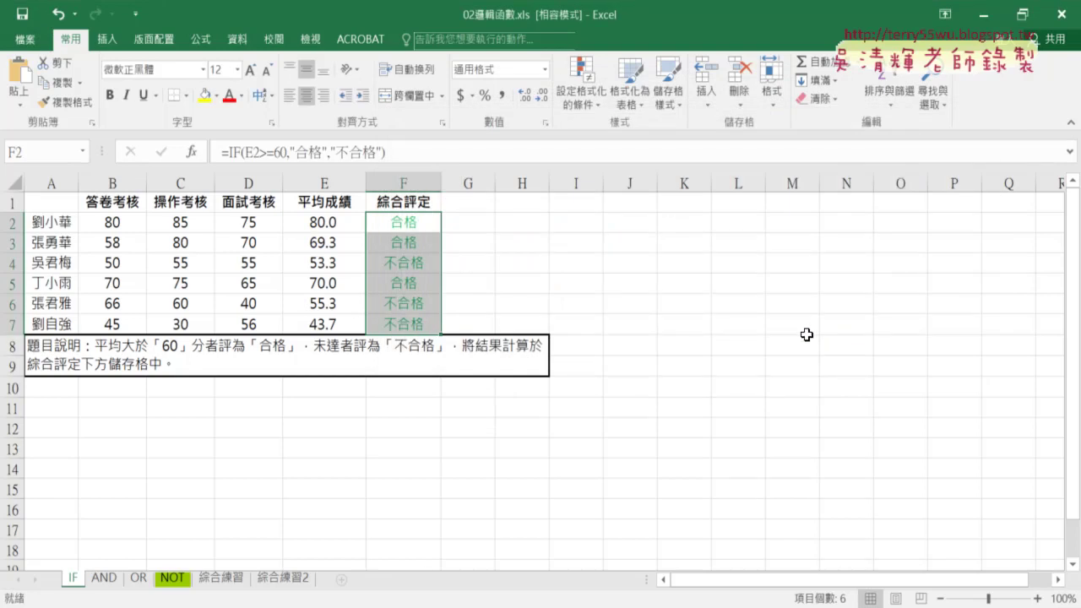
Step: Edit the column F rule back to cell value equal to 合格 and apply it
click(574, 107)
mouse_move(616, 333)
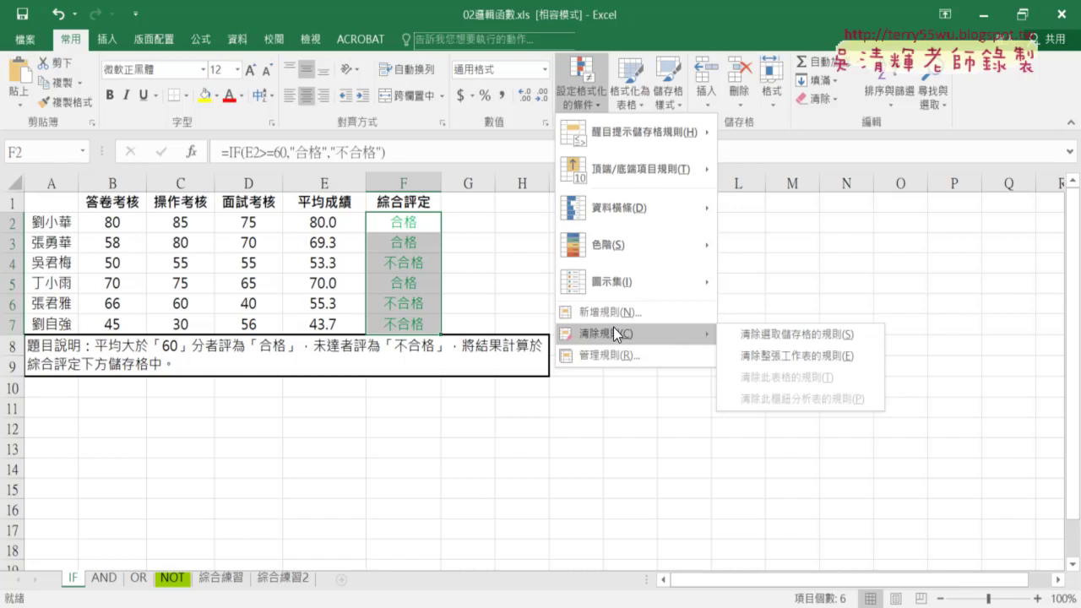
click(618, 355)
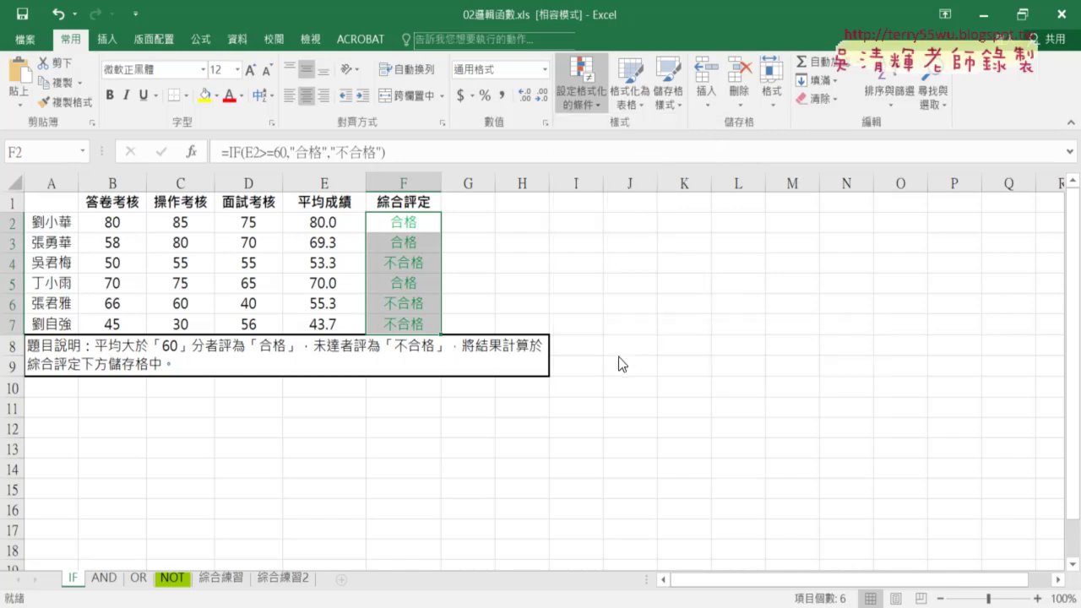
double_click(487, 224)
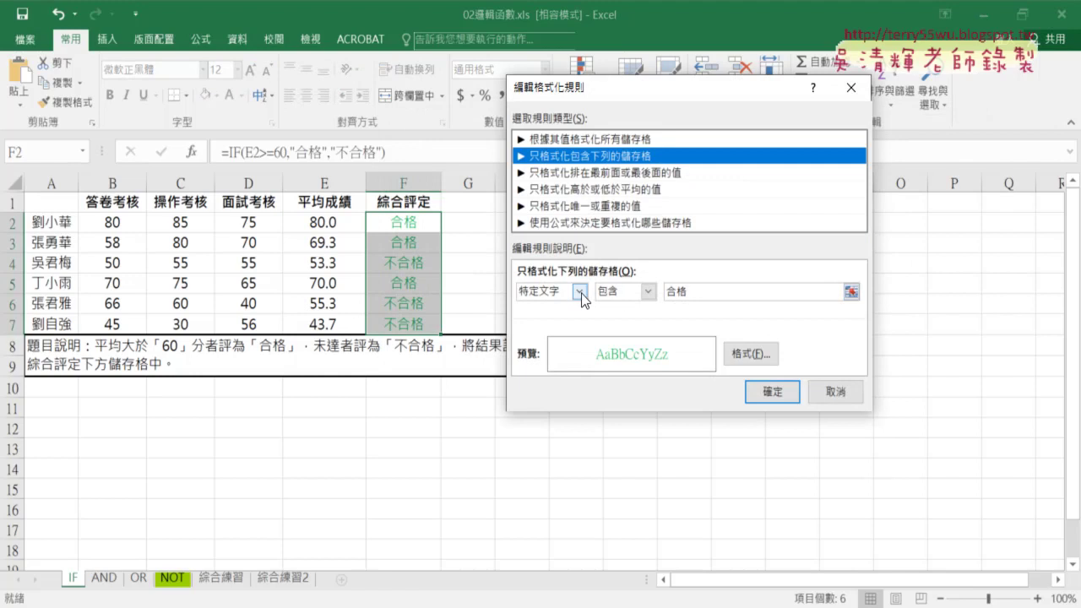
click(552, 294)
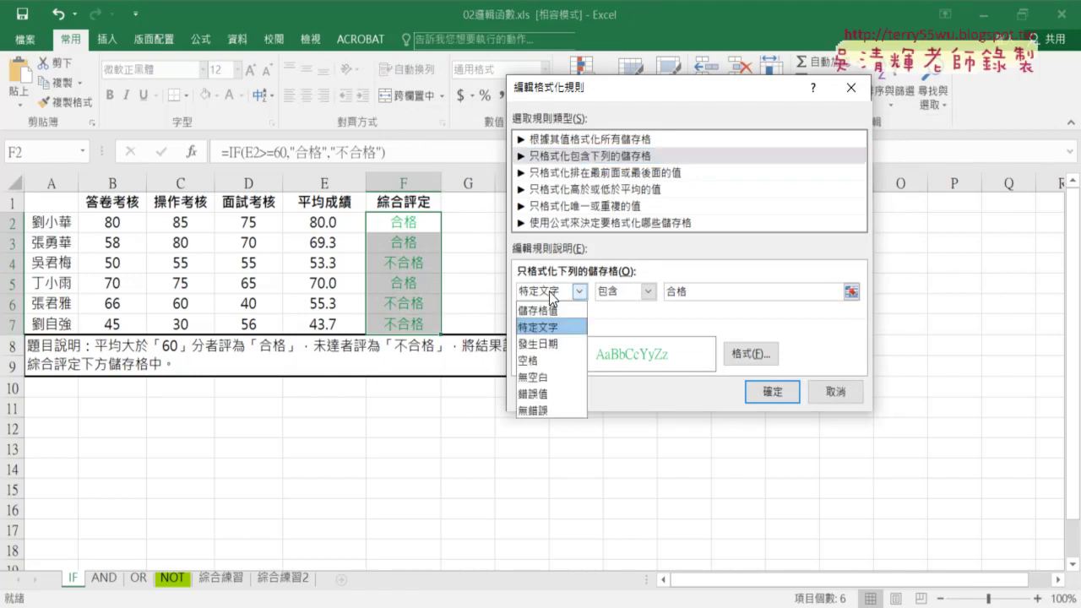
click(552, 311)
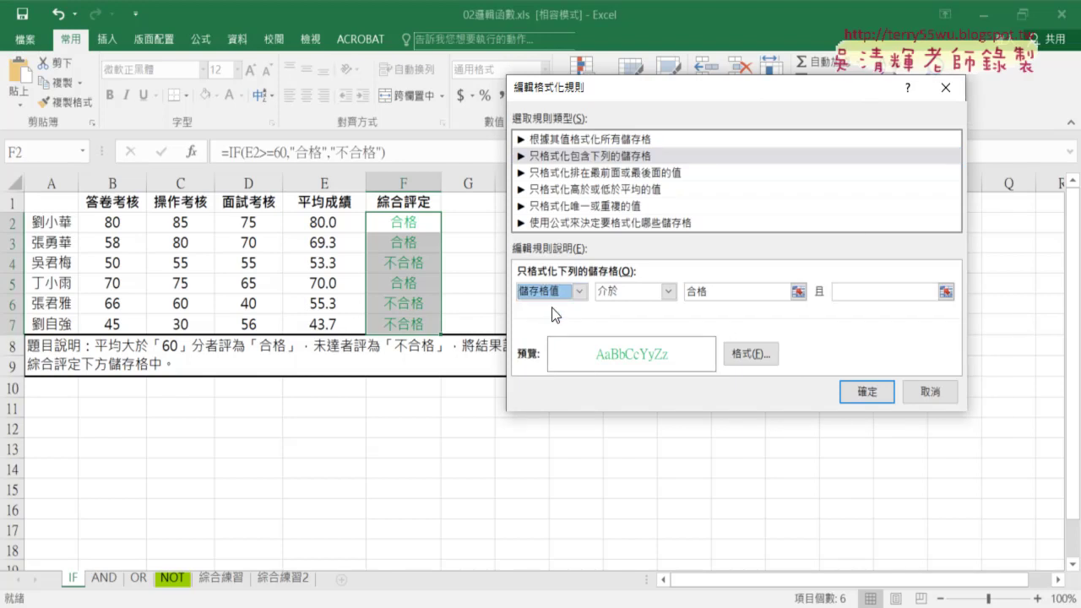
click(620, 291)
click(624, 344)
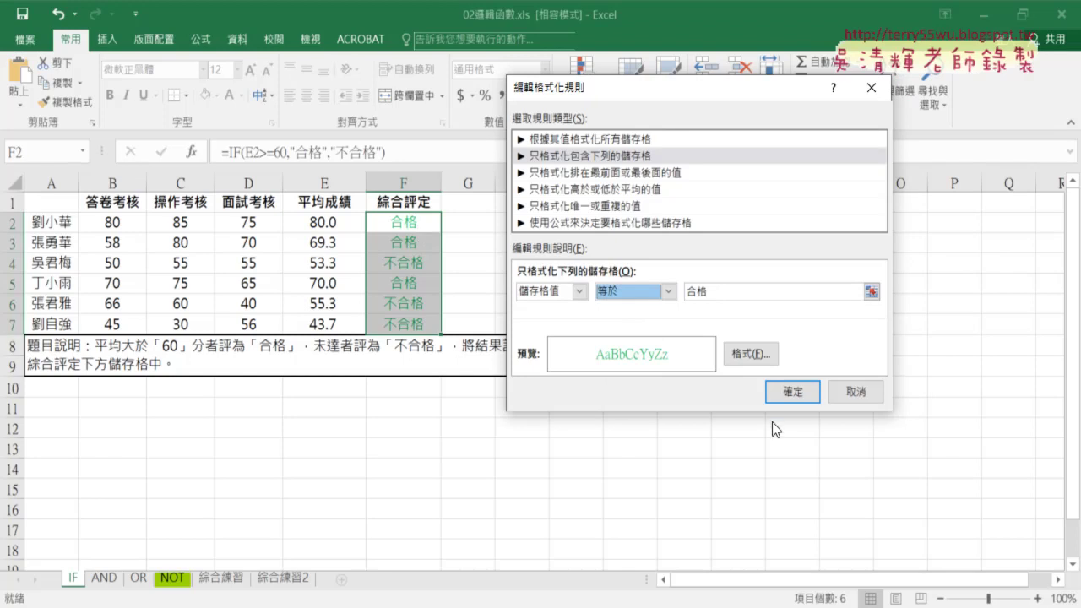
click(792, 393)
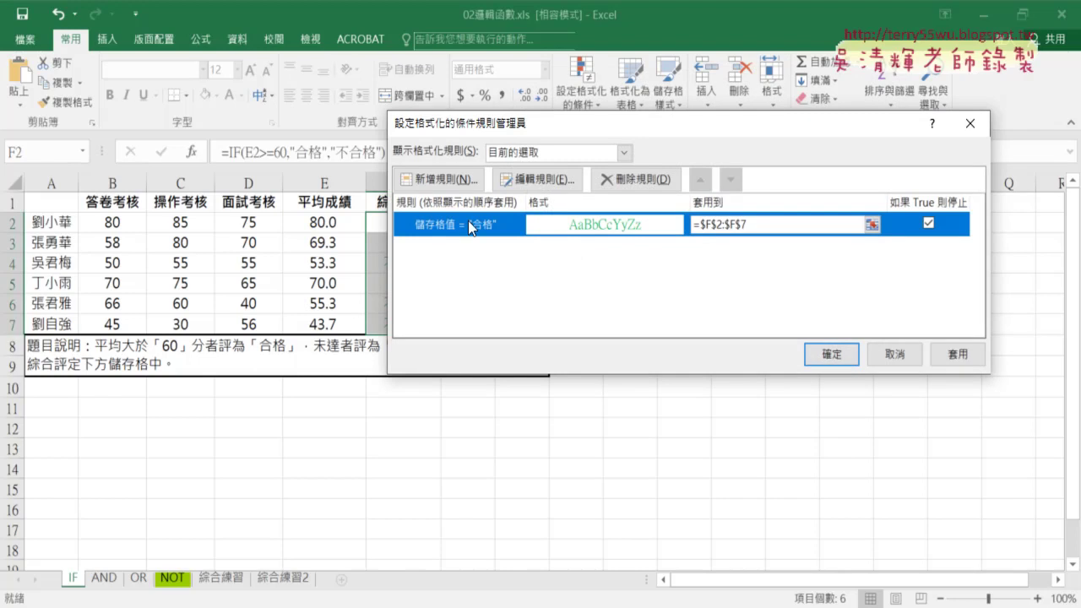
click(827, 349)
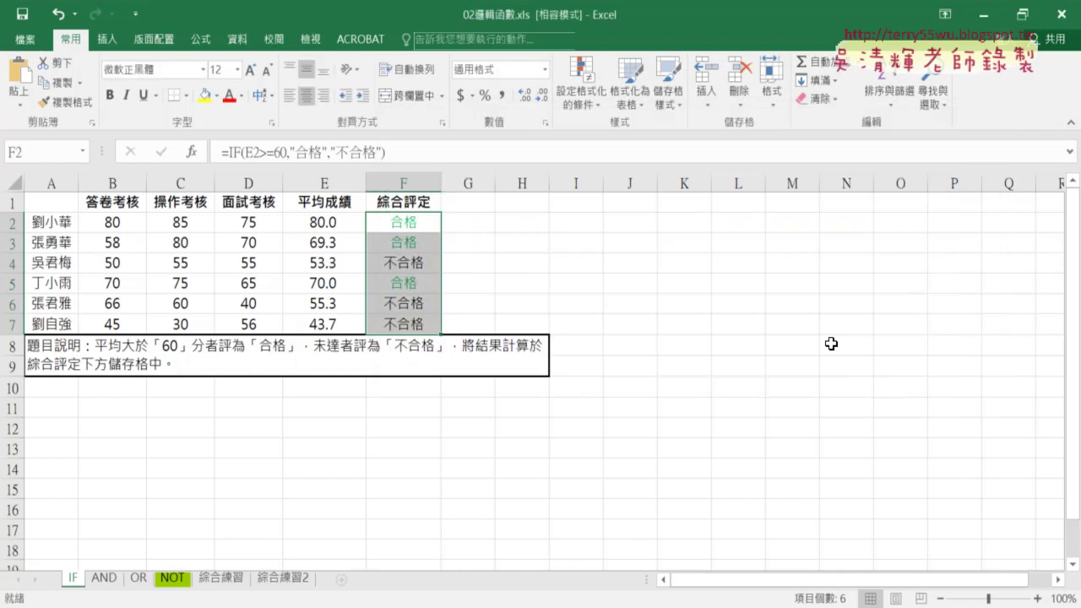
click(578, 93)
mouse_move(604, 333)
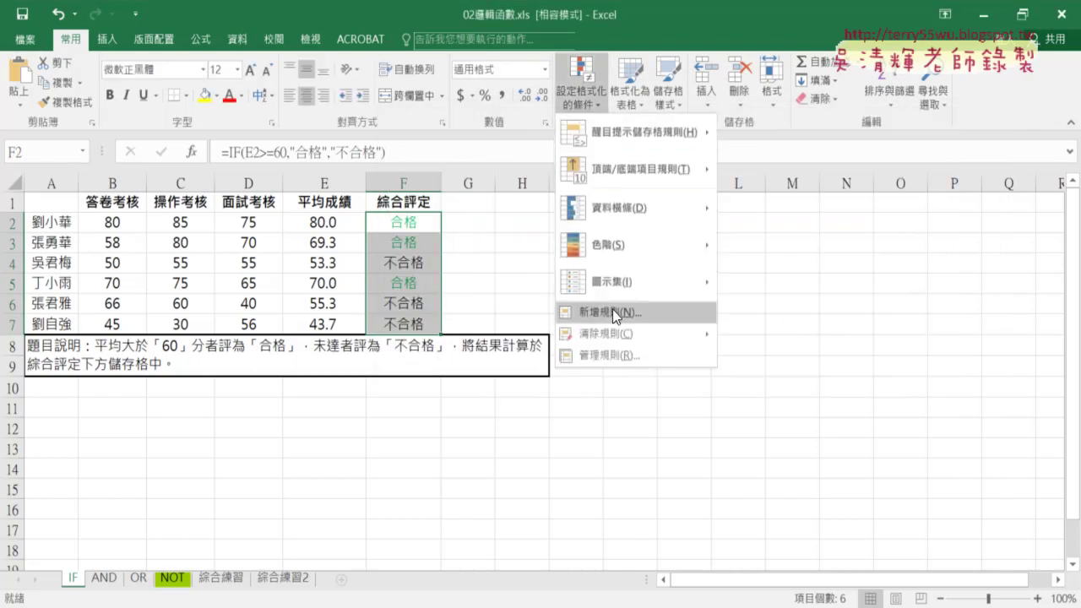
click(608, 355)
double_click(498, 223)
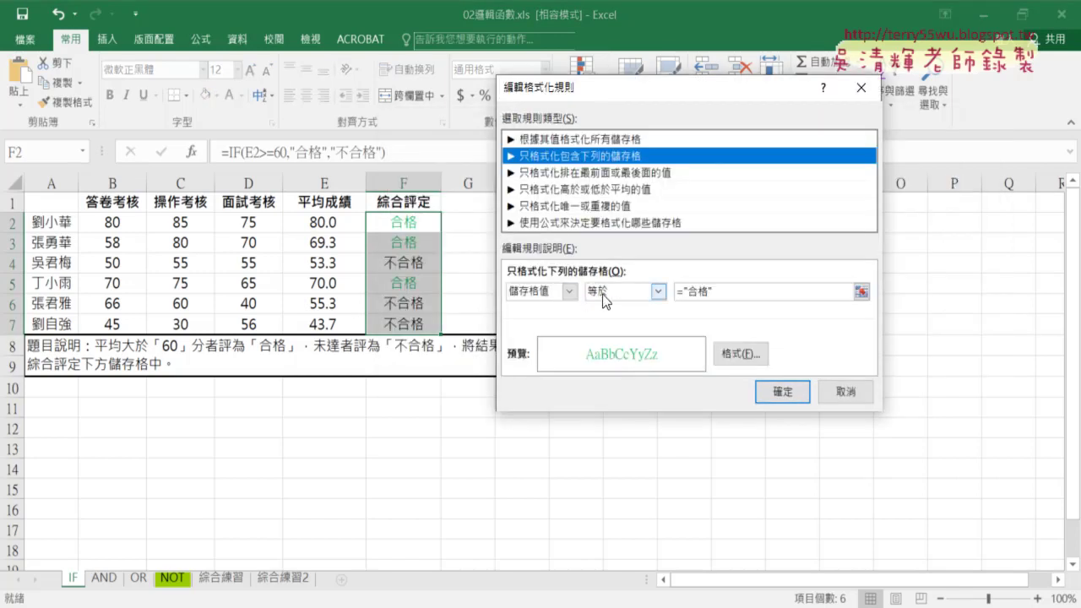
drag(713, 293, 688, 292)
right_click(690, 295)
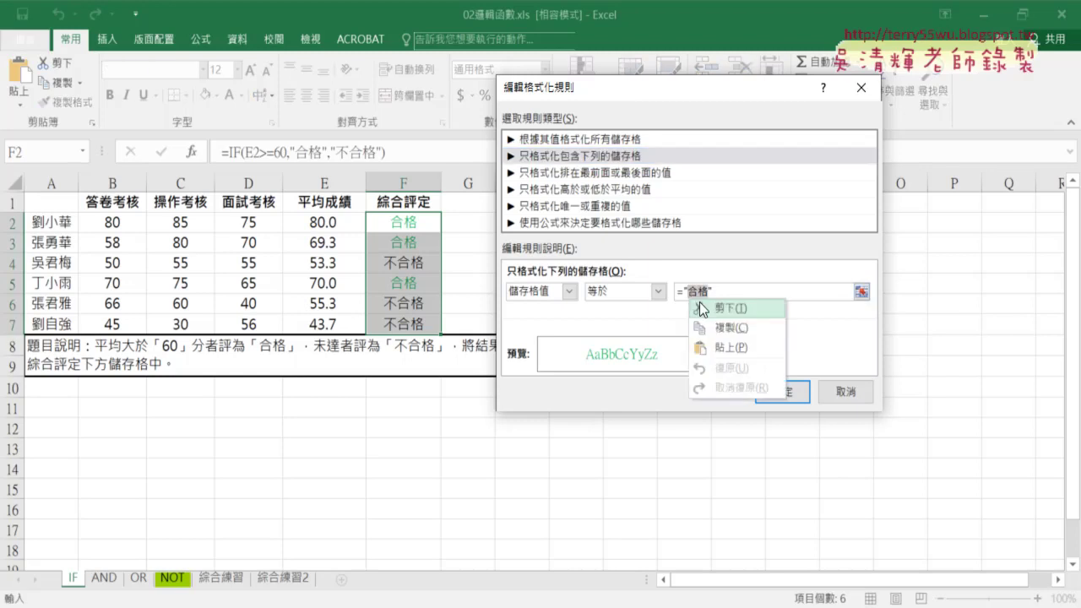
click(731, 333)
click(791, 392)
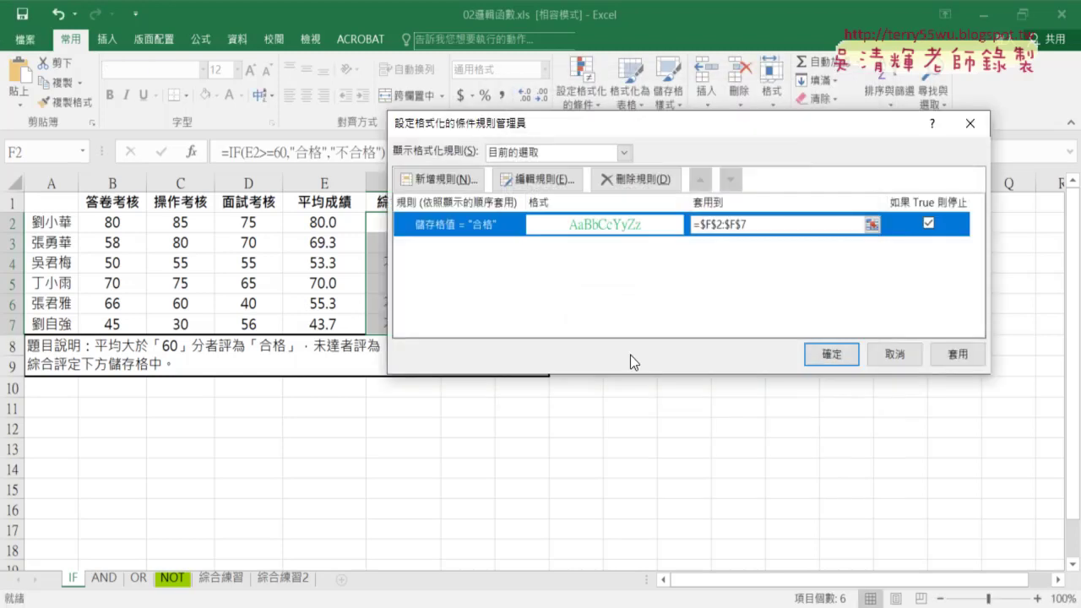
click(828, 355)
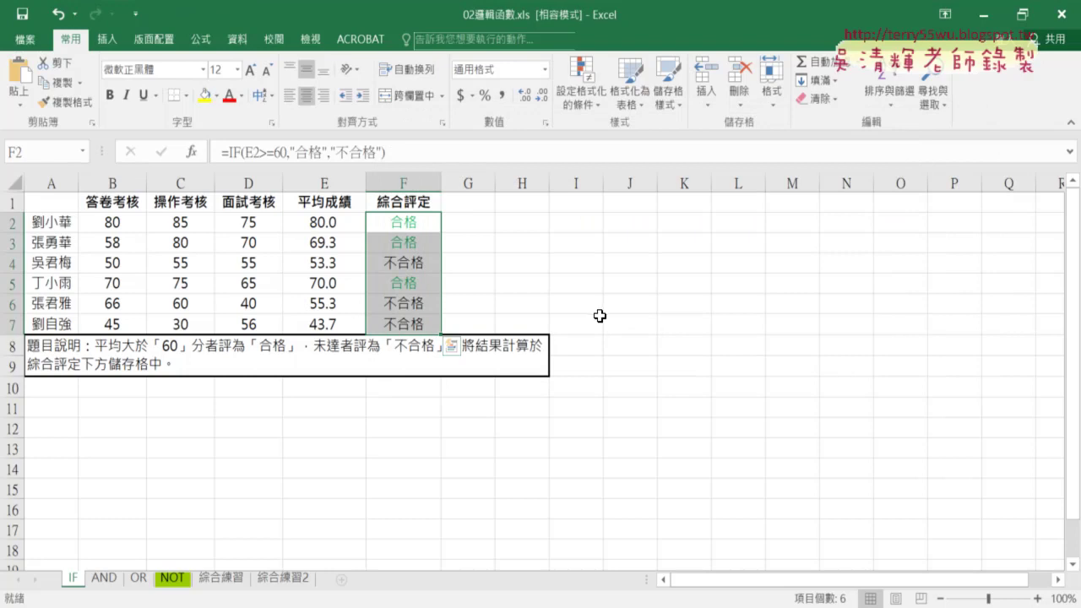
Step: Start a new rule for cells whose value equals 不合格
click(581, 83)
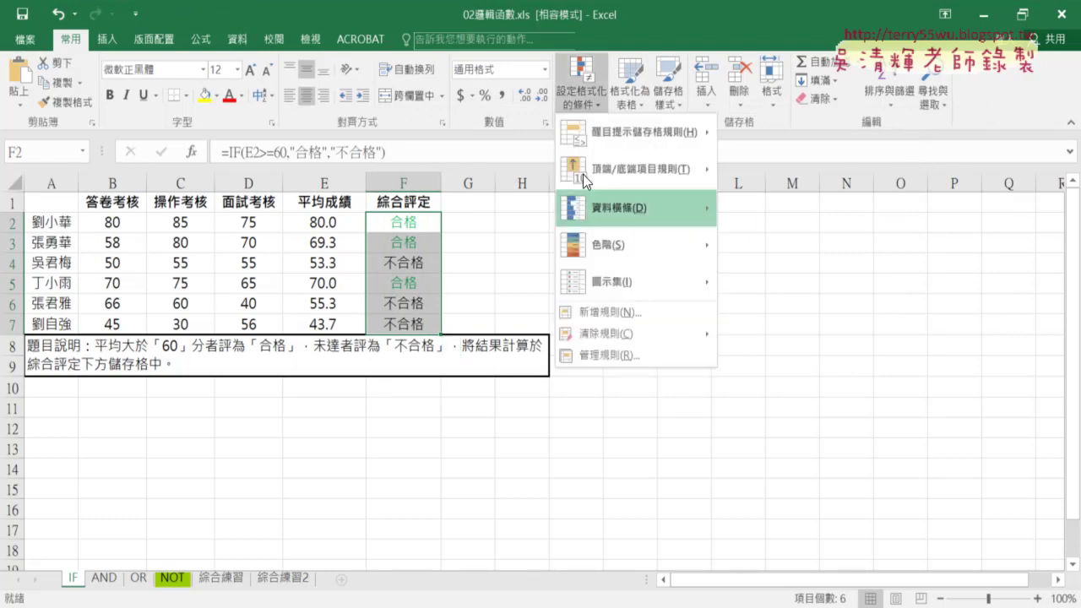
click(582, 315)
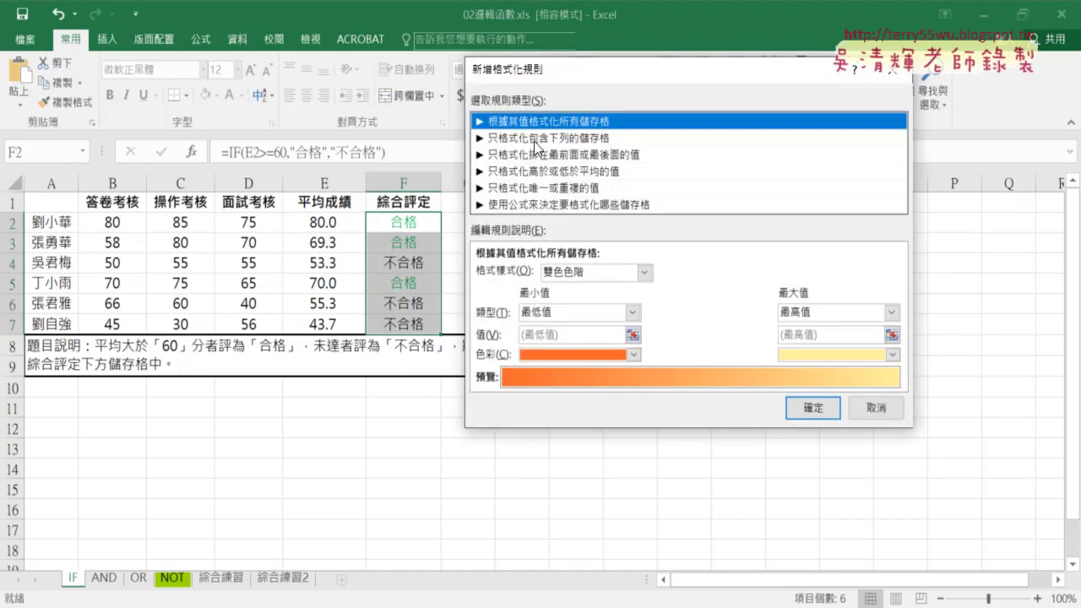
click(541, 137)
click(590, 274)
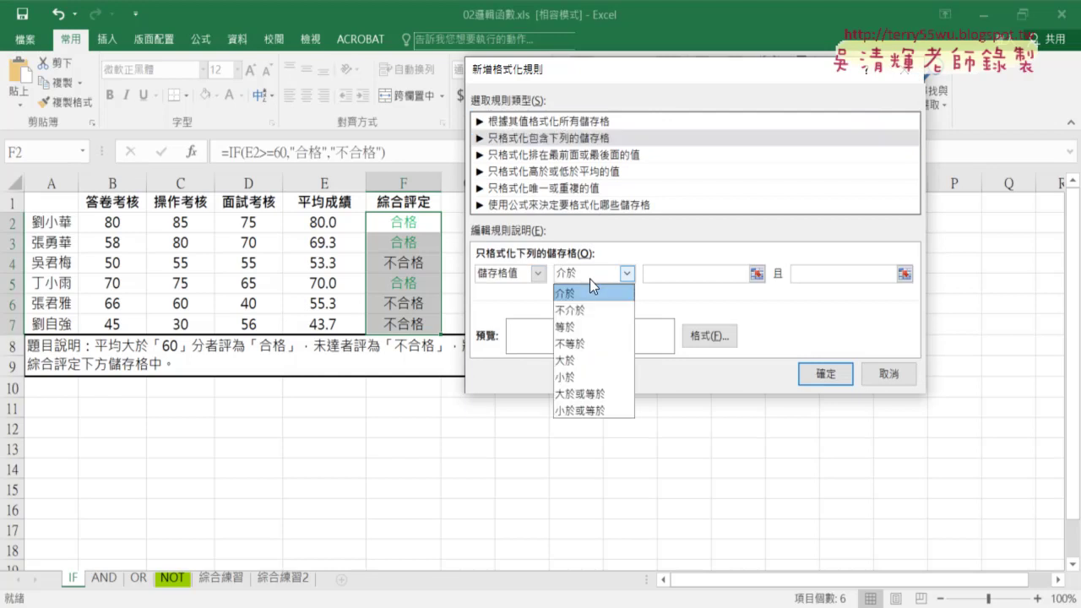
click(608, 342)
click(657, 274)
right_click(657, 279)
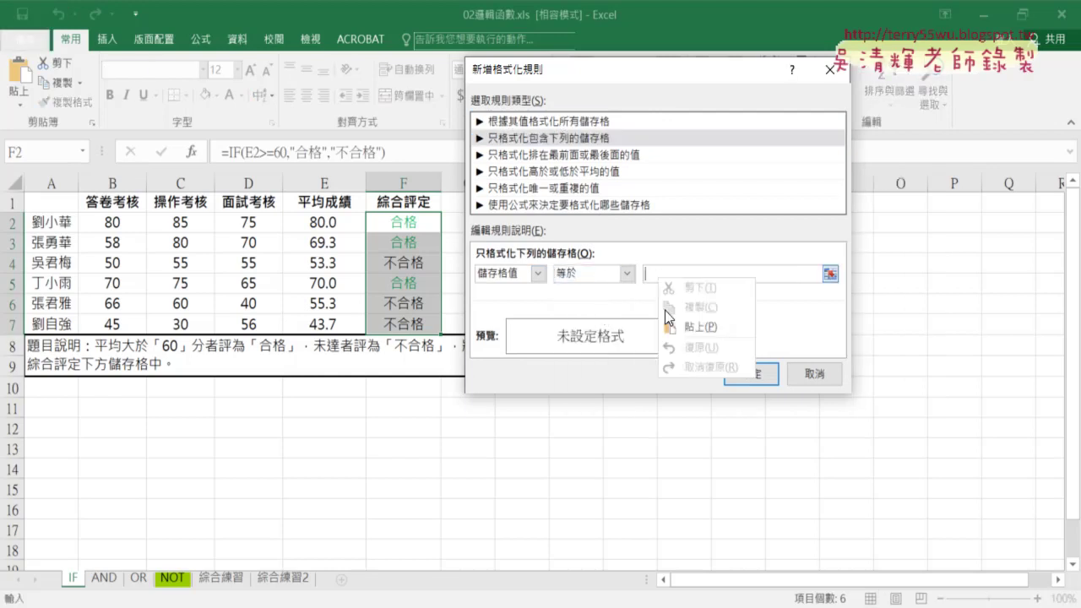
click(667, 310)
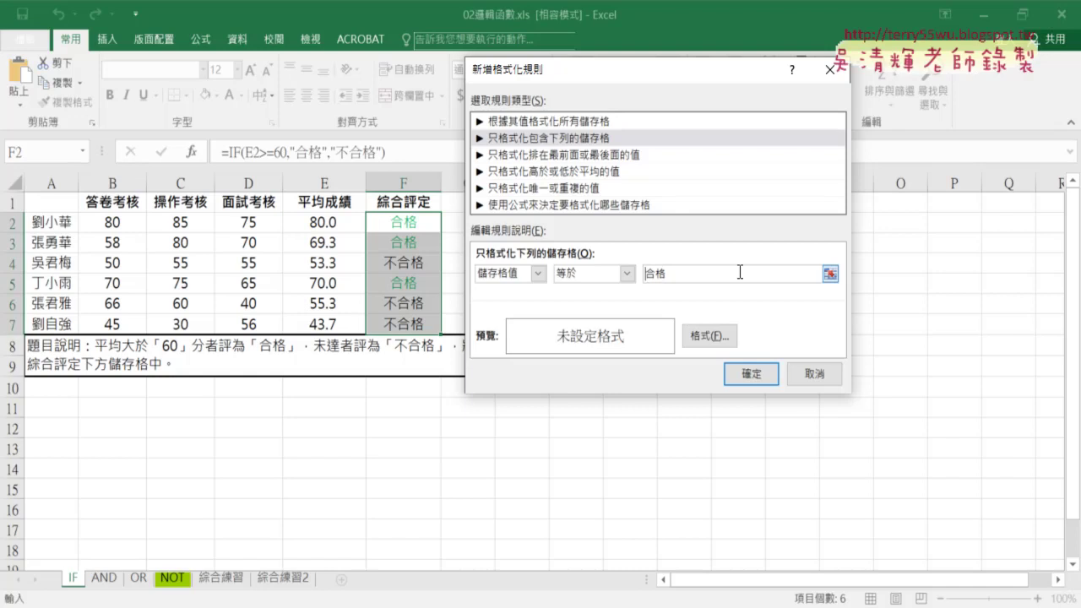
text(不)
Step: Give the 不合格 rule a red font and apply it
click(726, 336)
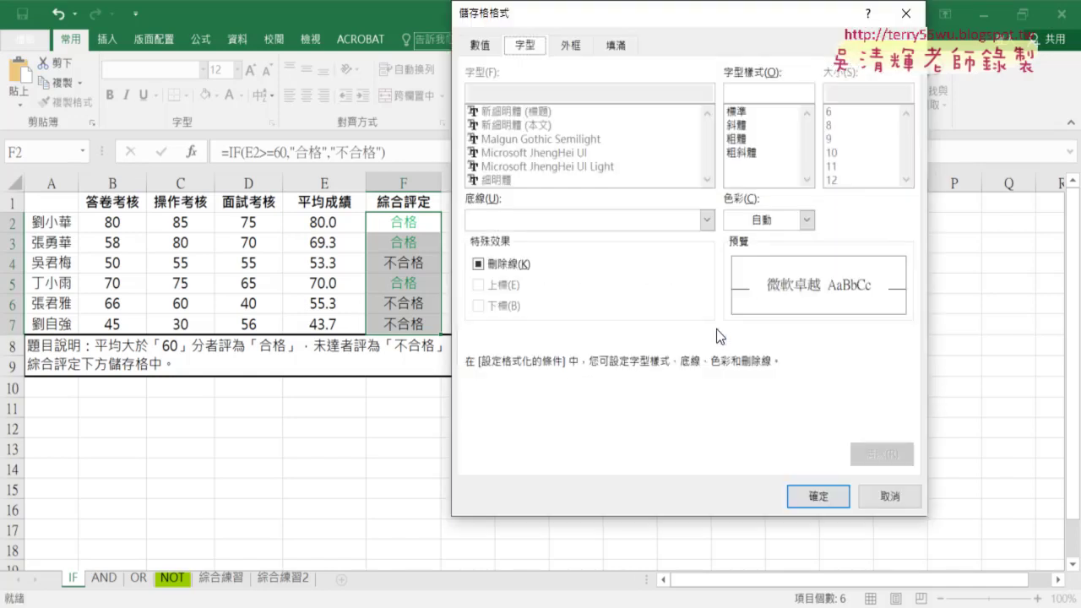
click(769, 221)
click(742, 368)
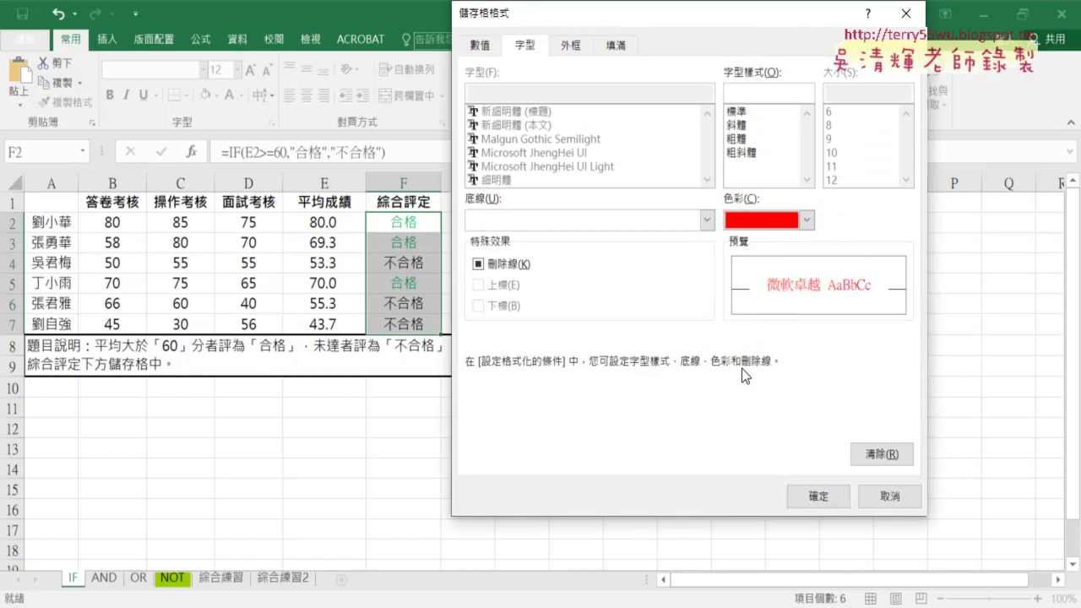
click(815, 498)
click(740, 374)
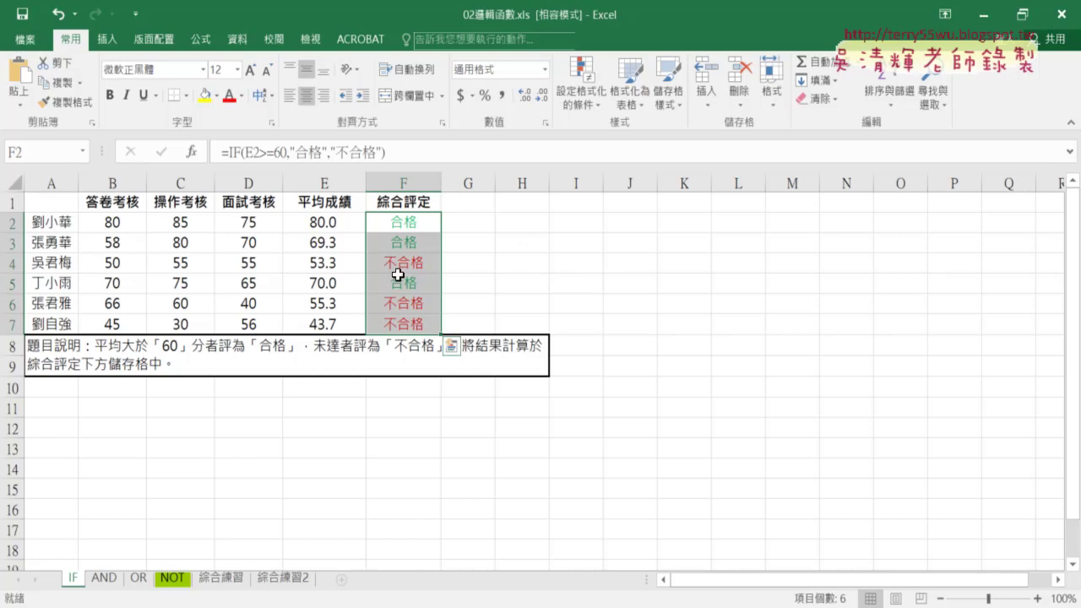
Step: Start a new conditional formatting rule of type 'Format only cells that contain' and move its window aside
click(573, 100)
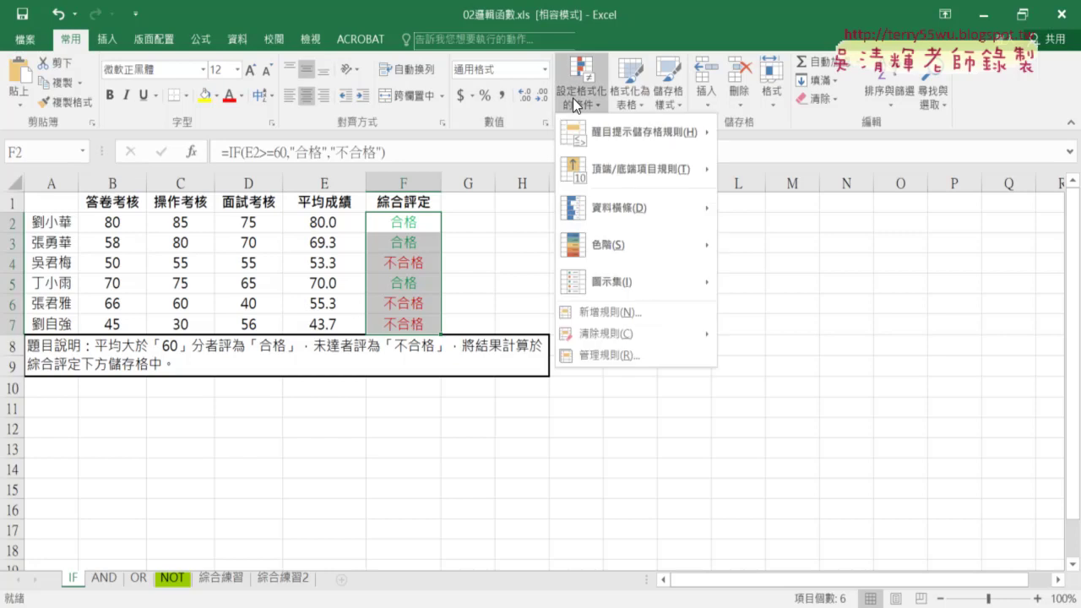
click(582, 313)
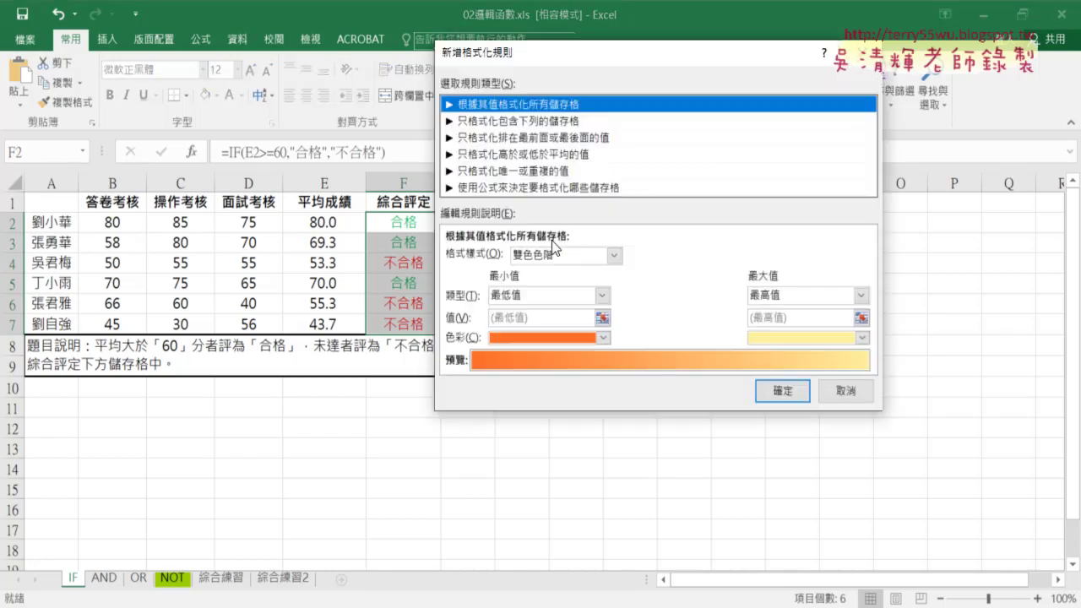
click(502, 121)
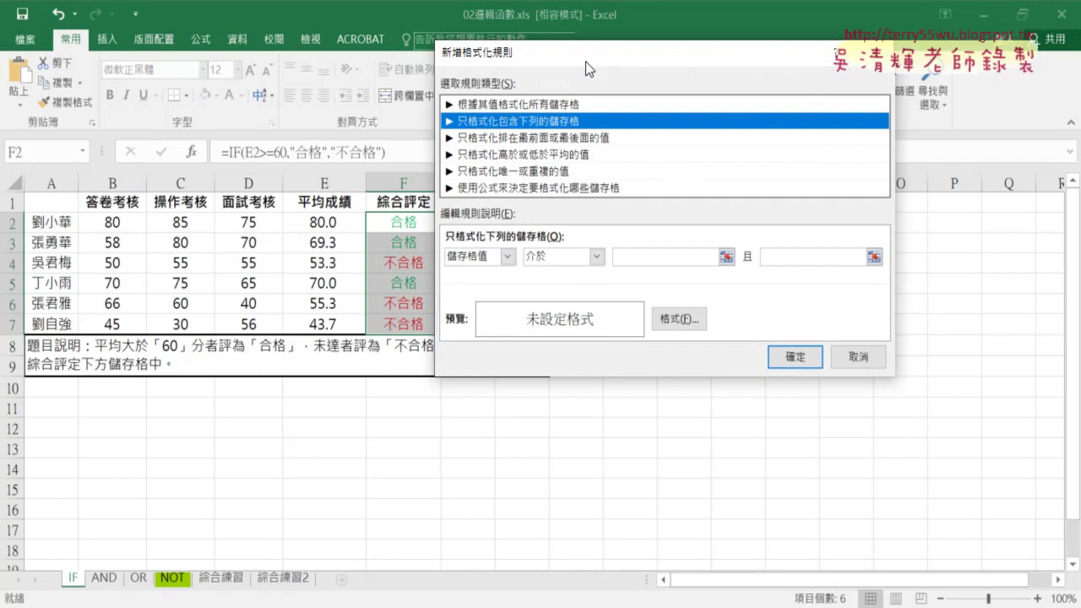
drag(585, 61, 695, 81)
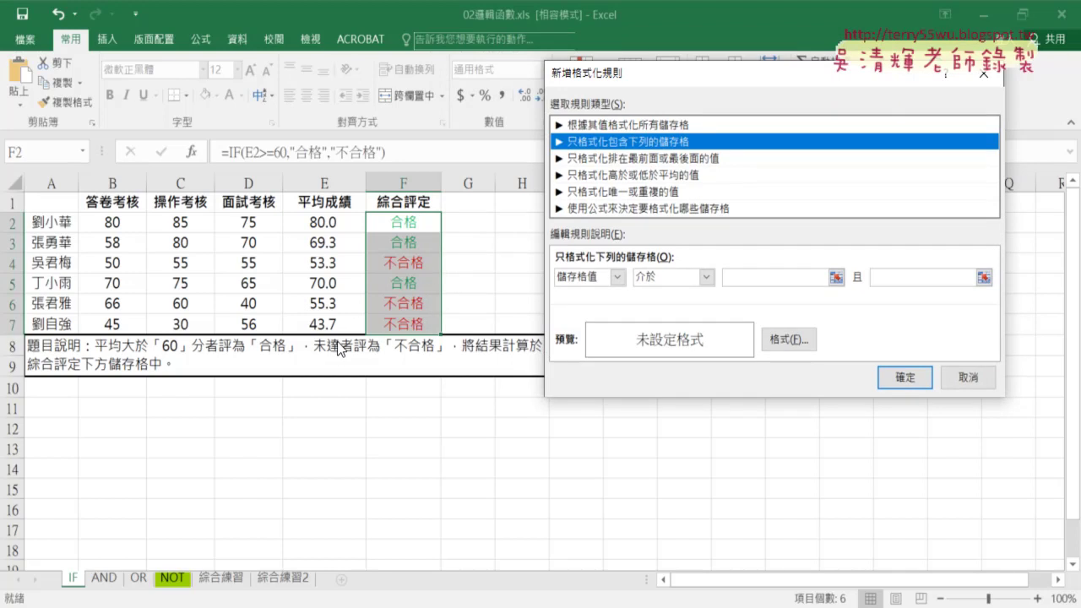
Step: Annotate the 不合格 result in F7, the 平均成績 scores and the 平均成績 and 綜合評定 headers with red ink, then clear it
mouse_move(410, 335)
mouse_down()
mouse_move(374, 335)
mouse_move(441, 258)
mouse_move(426, 342)
mouse_move(432, 232)
mouse_move(531, 152)
mouse_move(542, 157)
mouse_up()
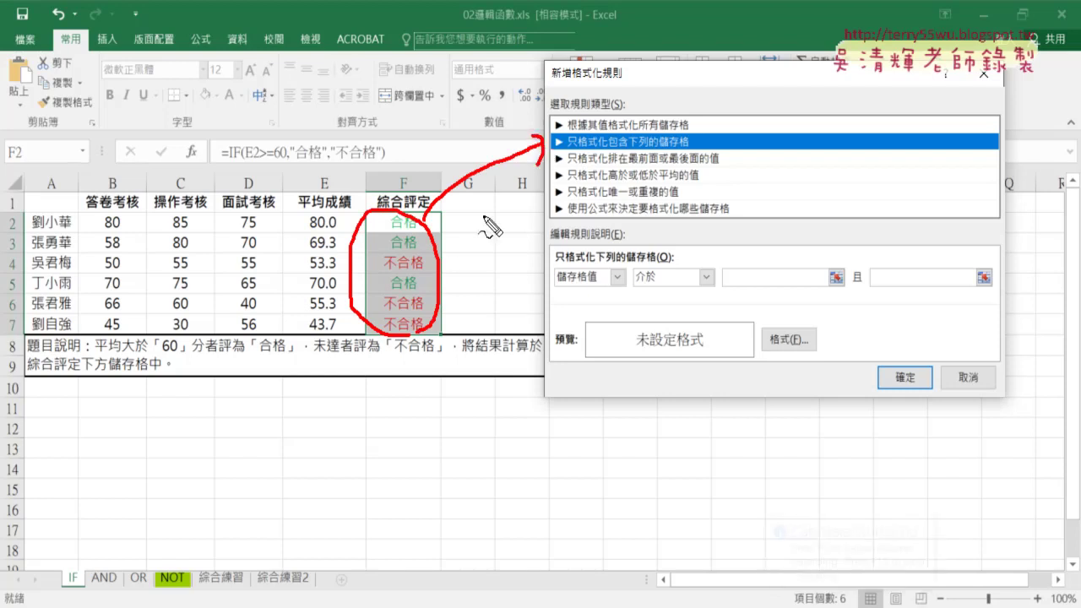
mouse_move(333, 337)
mouse_down()
mouse_move(295, 249)
mouse_move(351, 279)
mouse_move(327, 336)
mouse_up()
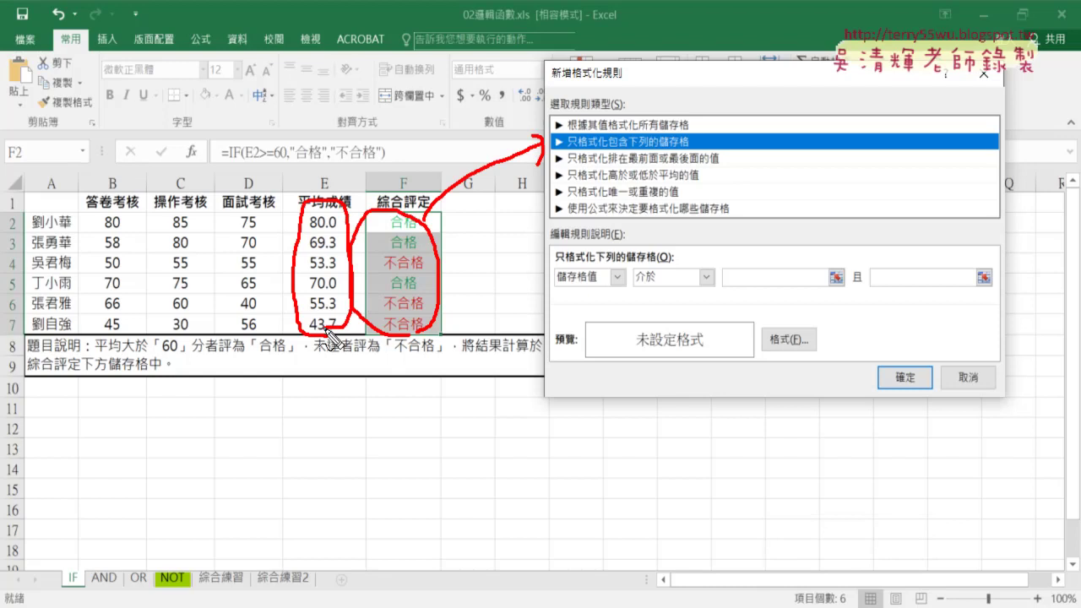
drag(344, 129, 326, 194)
drag(326, 194, 343, 179)
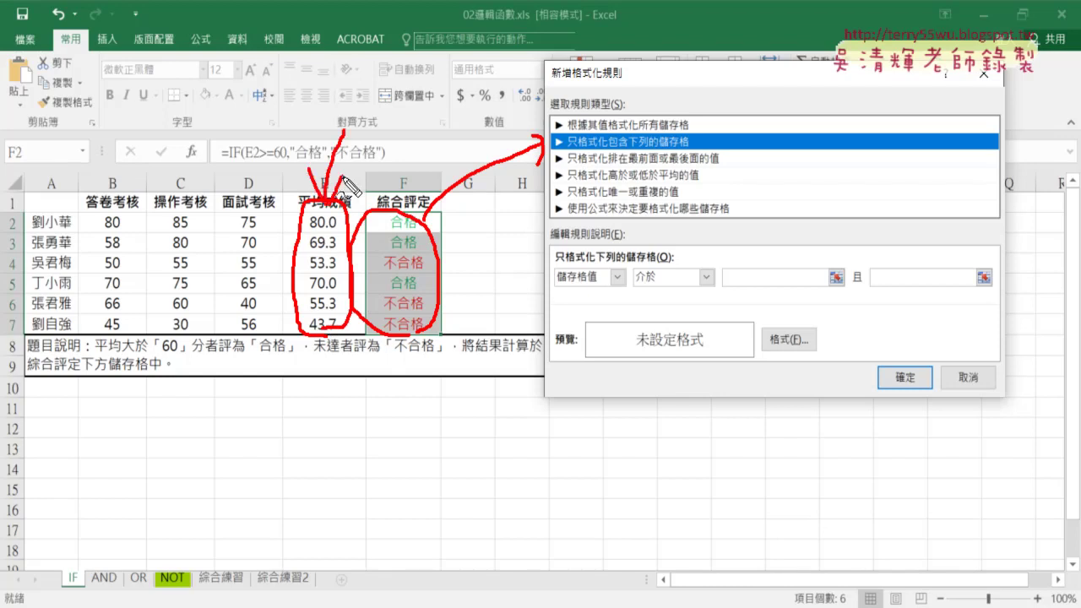
drag(411, 134, 408, 207)
drag(409, 207, 429, 180)
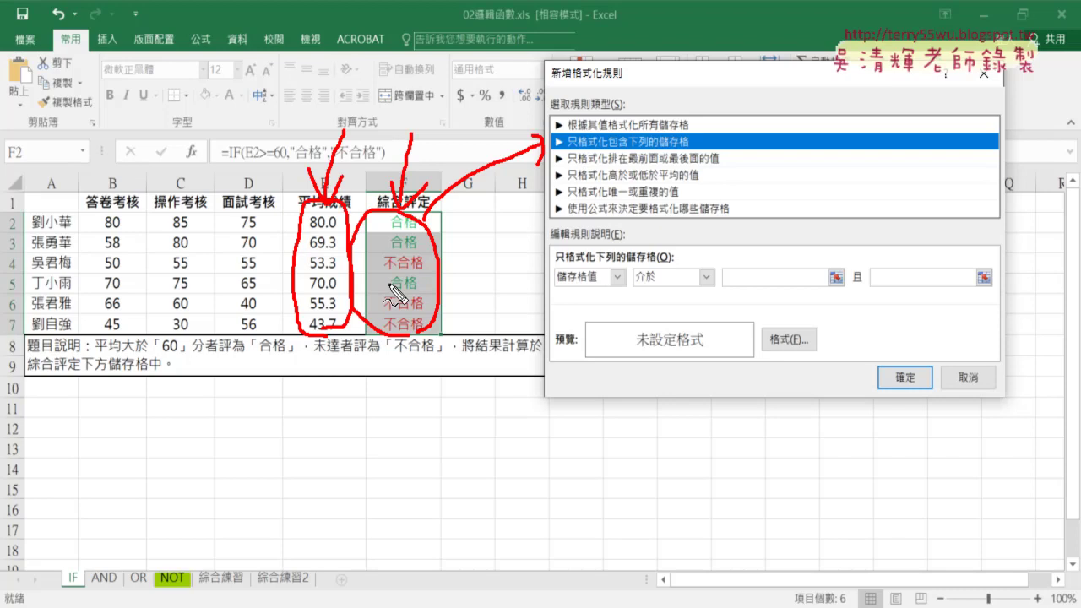
key(Escape)
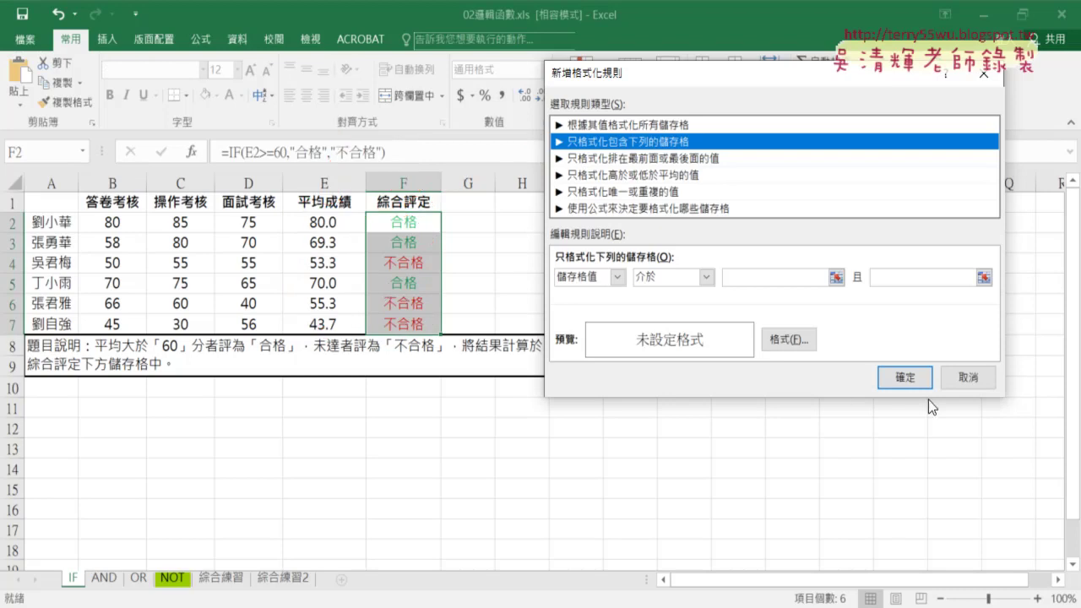
Step: Cancel the New Formatting Rule dialog without adding a rule and select cell G1
click(967, 377)
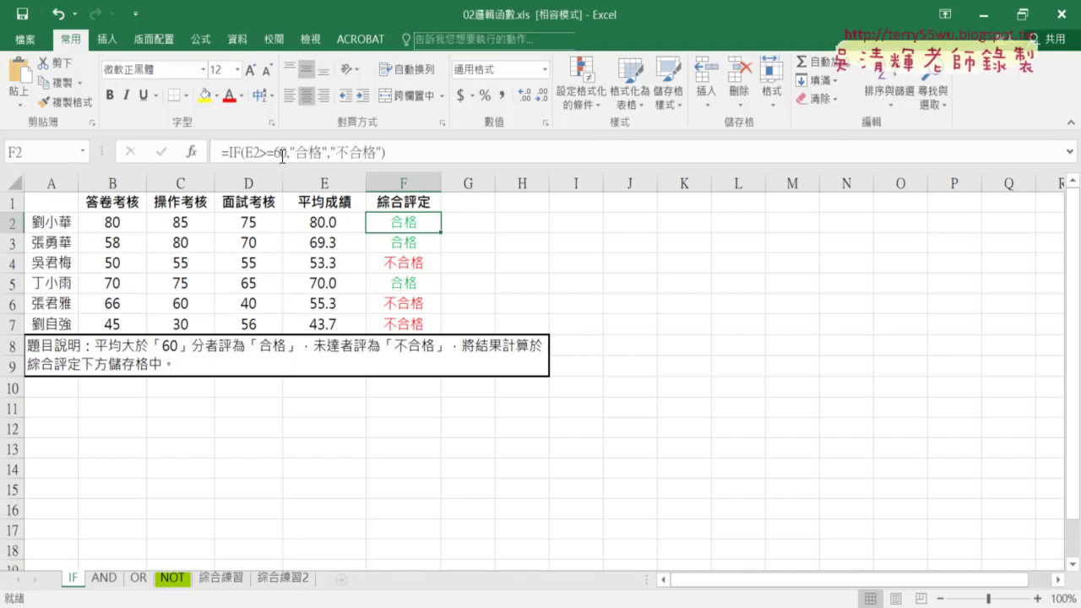
click(589, 113)
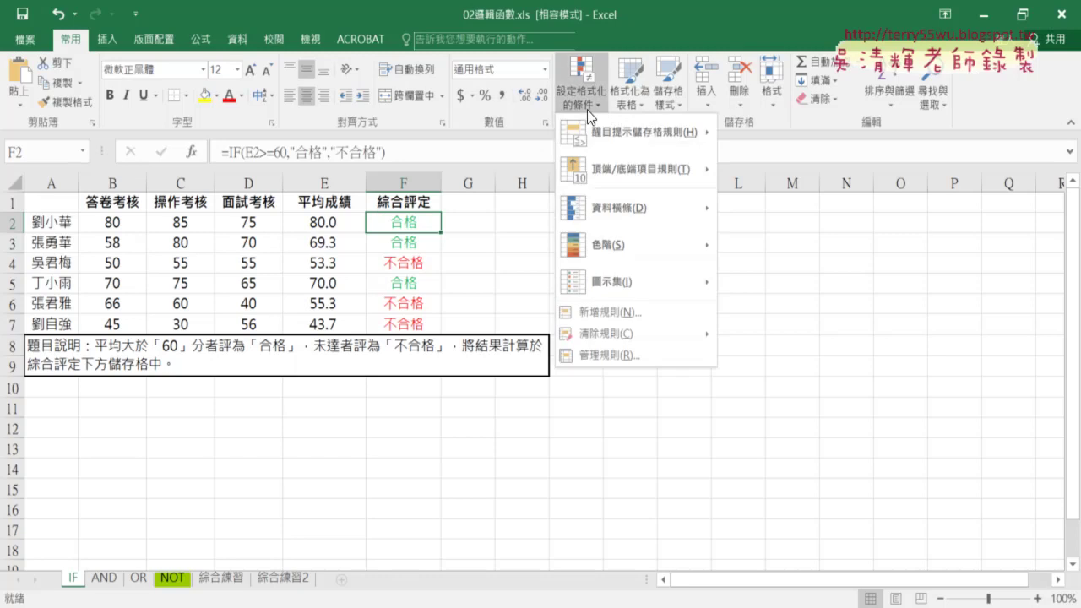
click(486, 196)
click(481, 201)
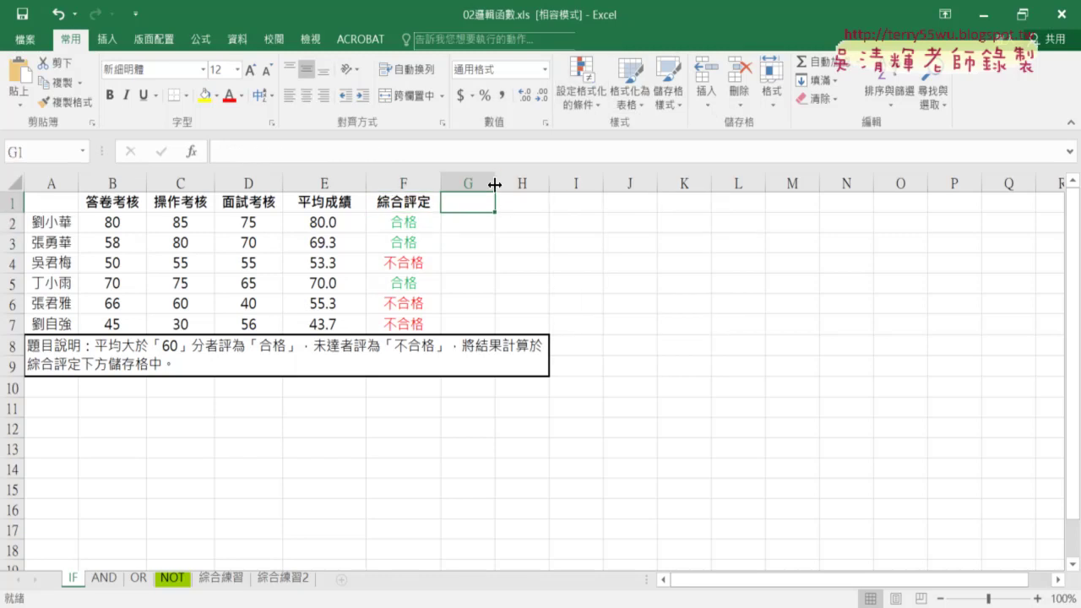
Step: Widen column G slightly and enter the heading 多重 in G1
click(492, 184)
click(470, 201)
drag(494, 183, 511, 183)
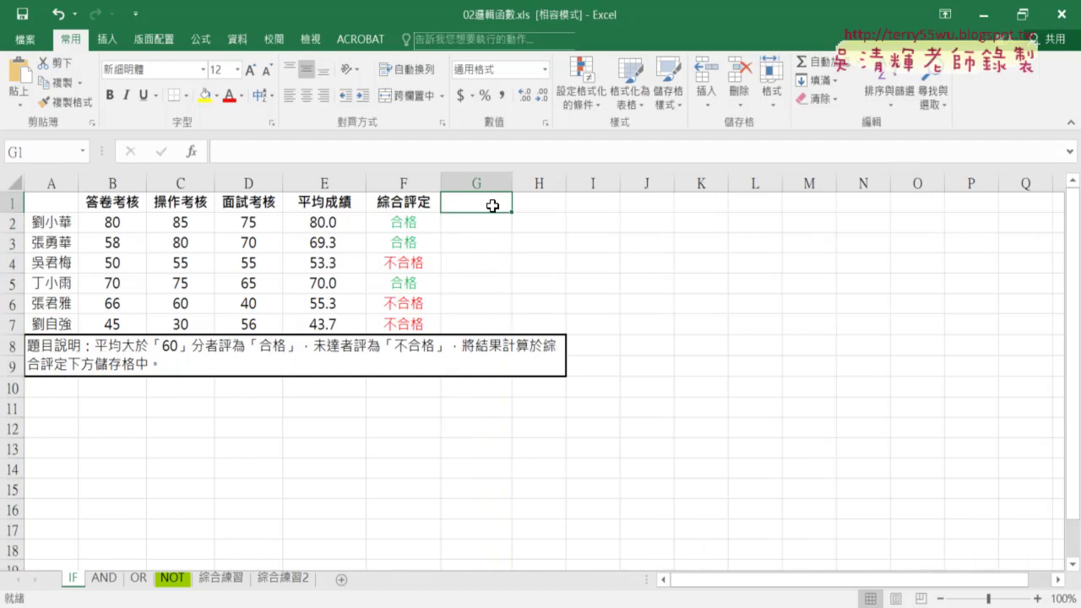
text(2j)
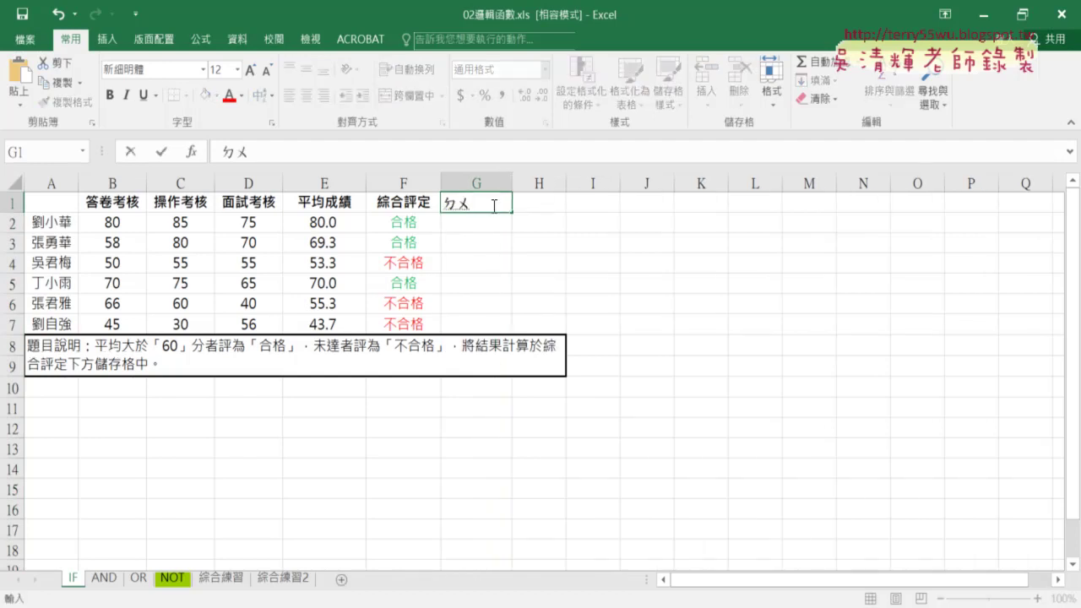
text(i)
key(space)
text(tj/)
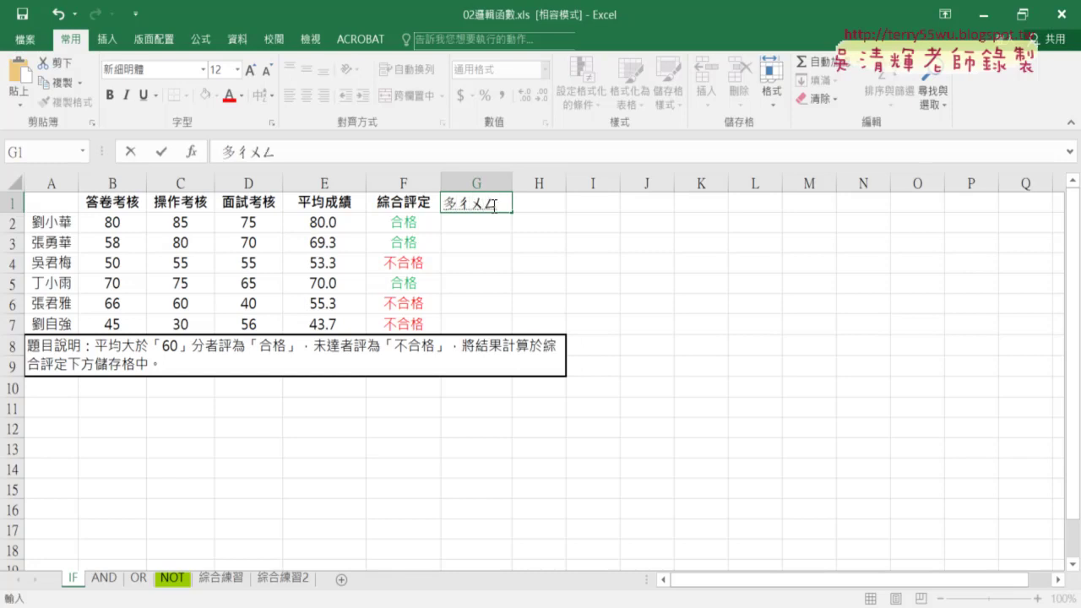
text(6)
key(Return)
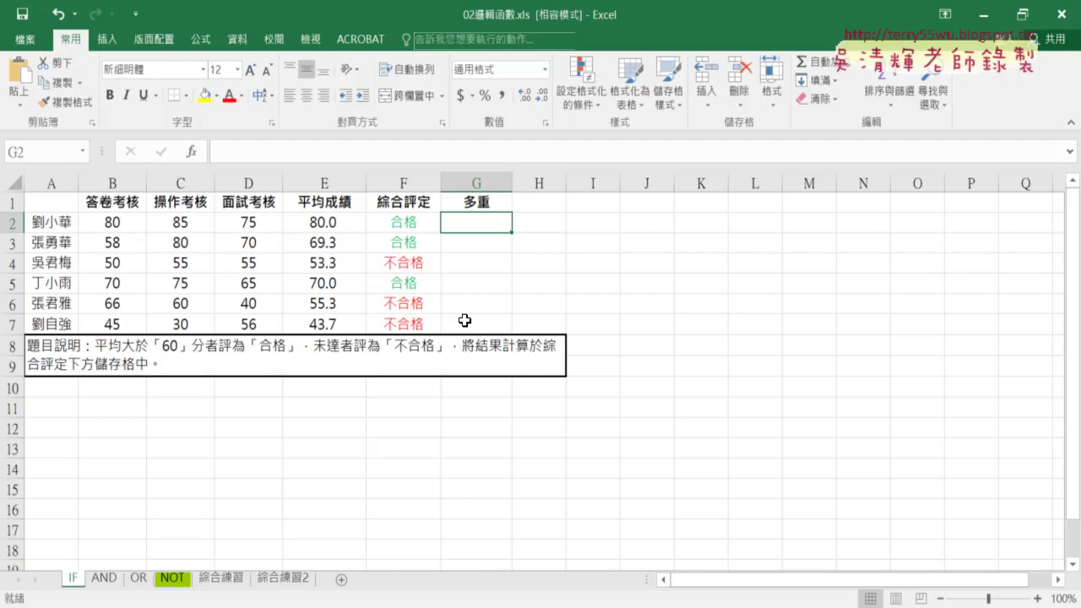
click(476, 183)
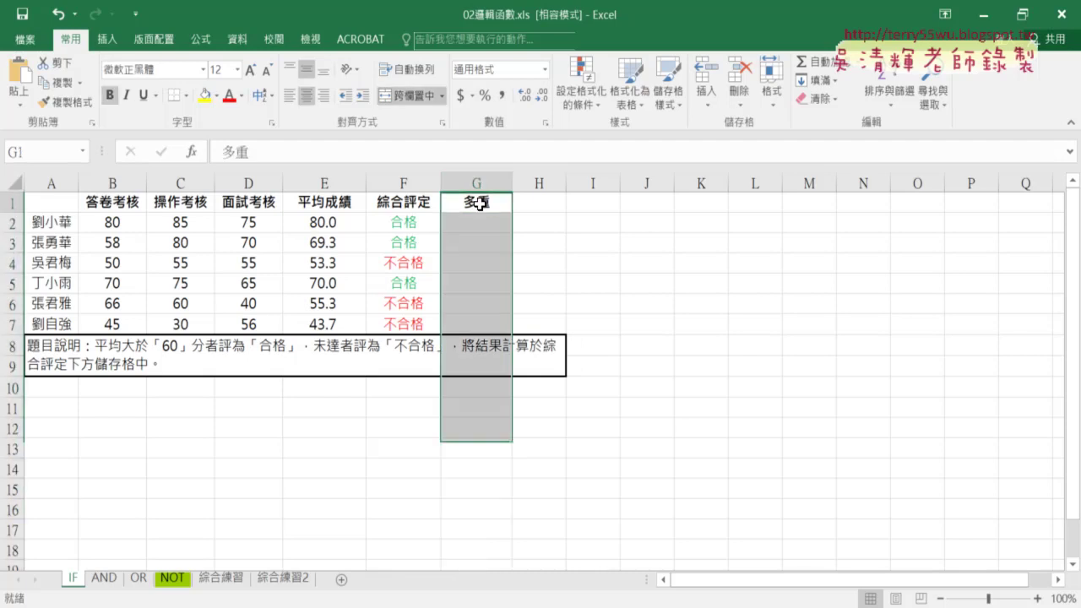
click(478, 203)
click(320, 223)
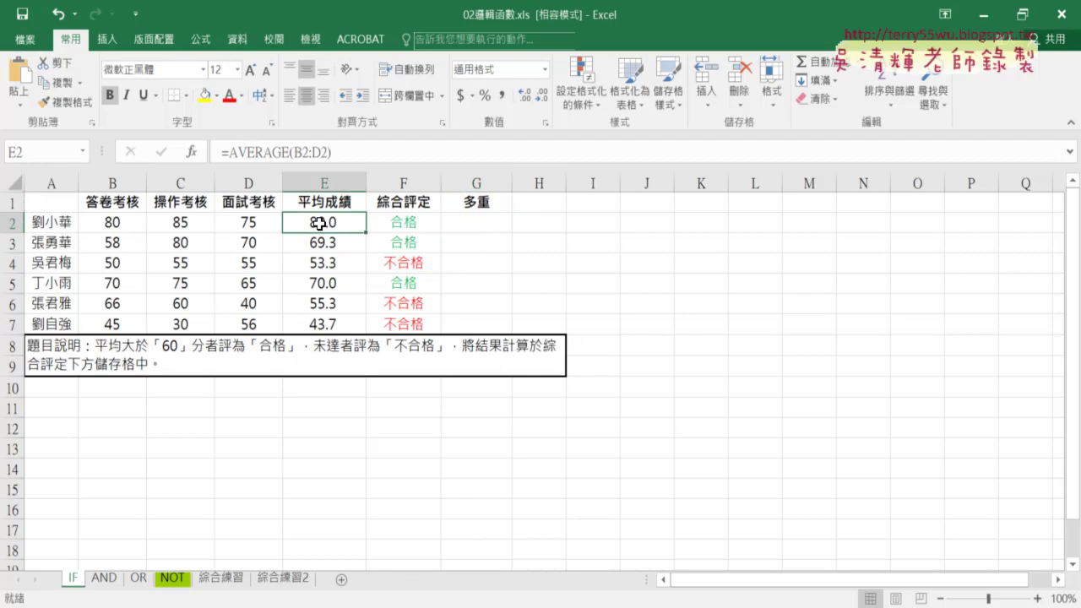
click(472, 223)
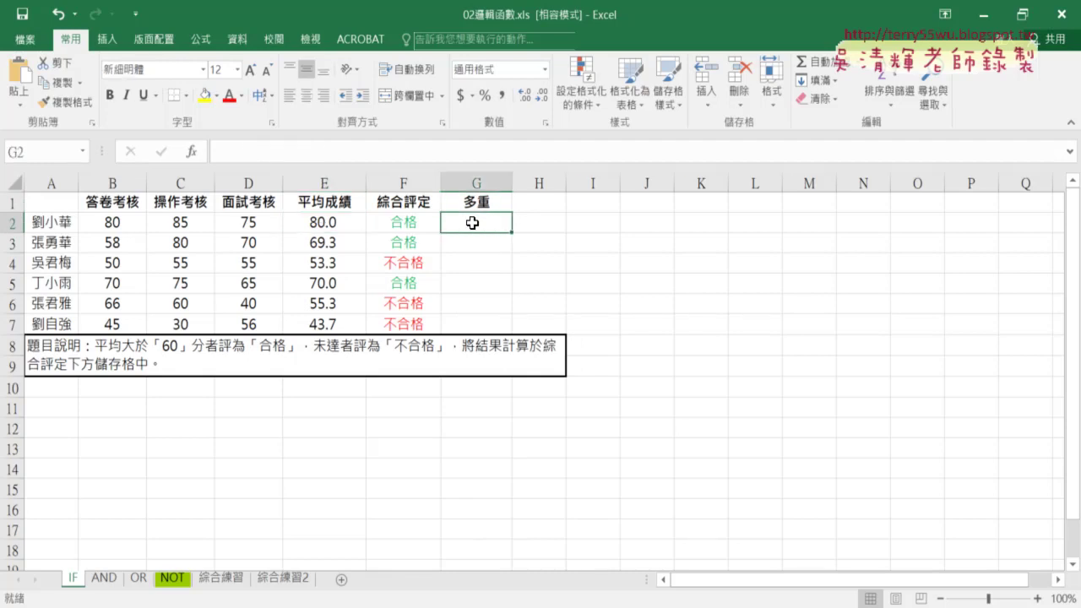
click(329, 244)
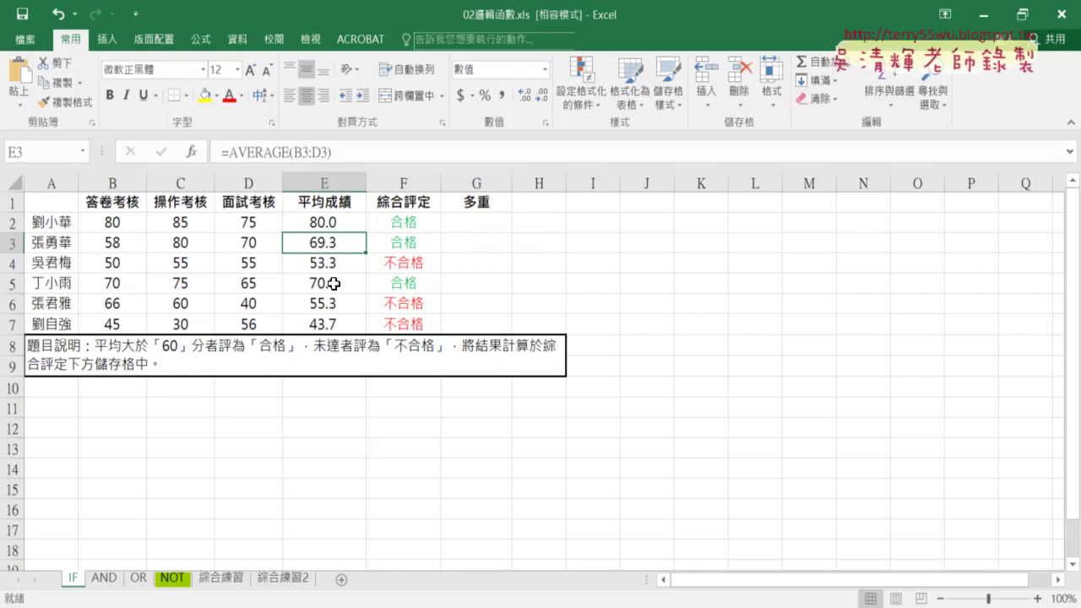
click(334, 284)
click(491, 284)
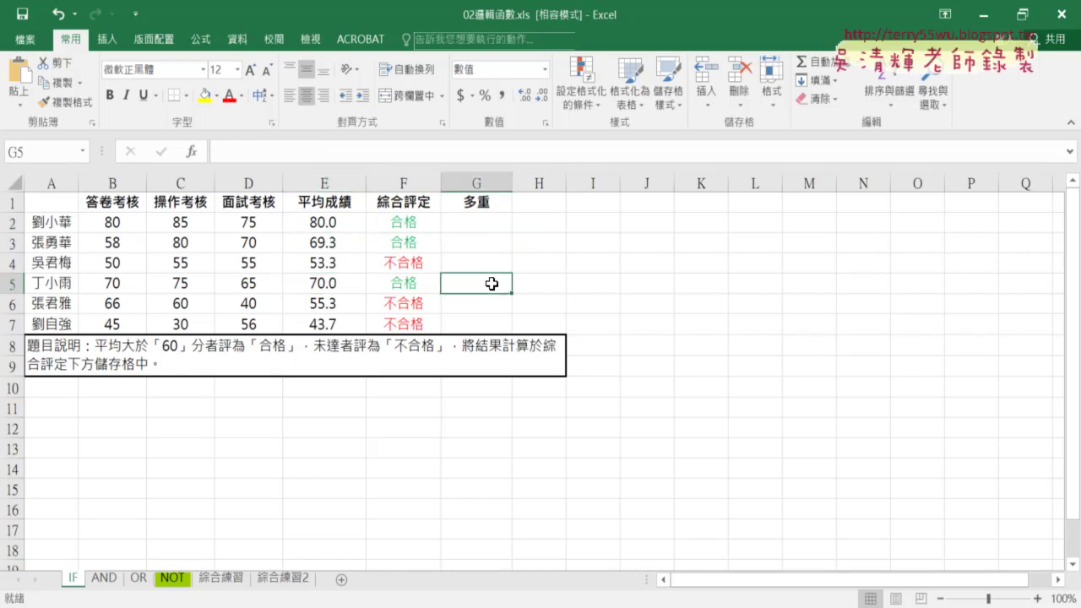
click(348, 244)
click(468, 243)
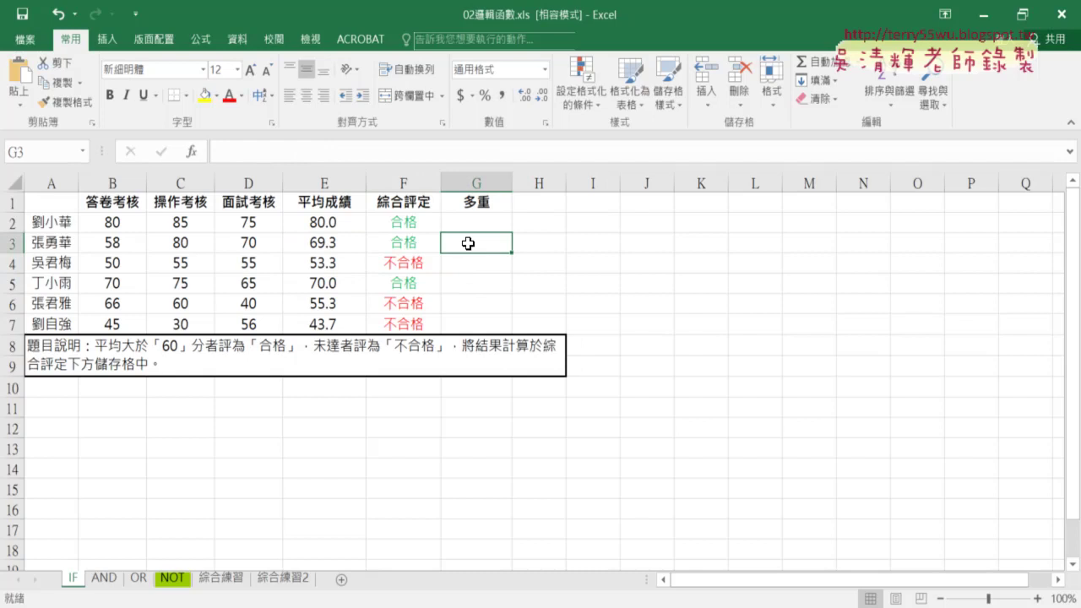
click(328, 264)
click(482, 265)
click(473, 219)
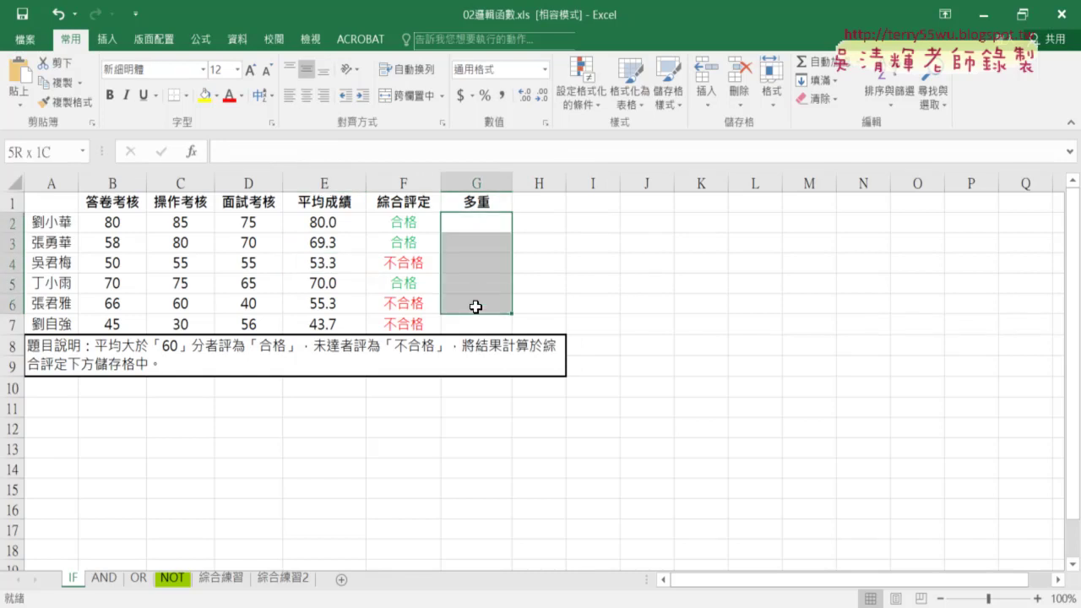
drag(473, 219, 475, 323)
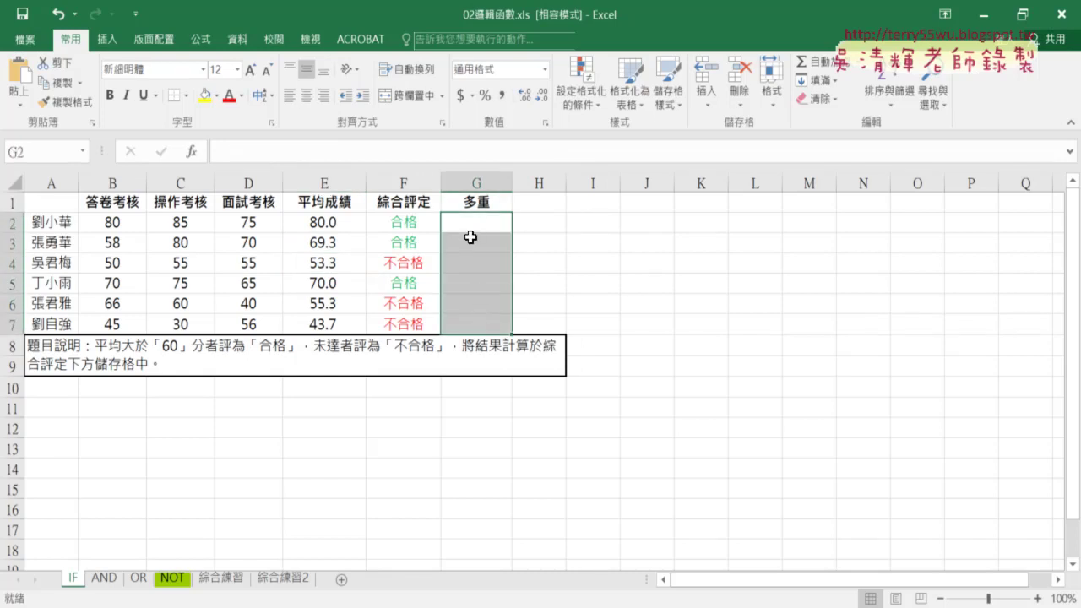